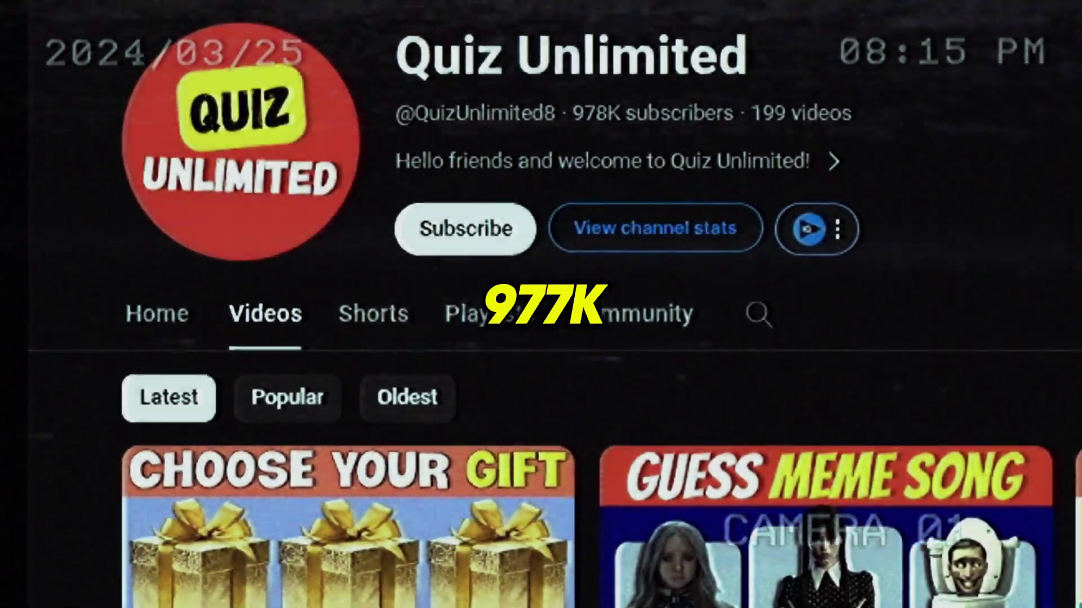
# Browse the latest uploads of the Quiz Unlimited and Wouldyous channels on YouTube
pyautogui.scroll(-5, 541, 321)
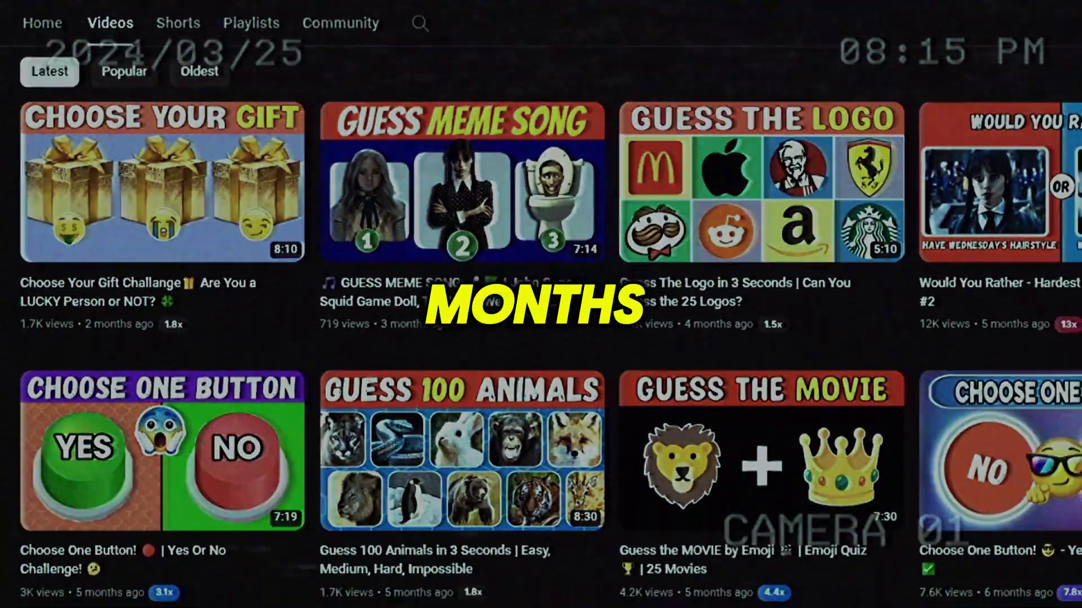
pyautogui.scroll(-5, 540, 321)
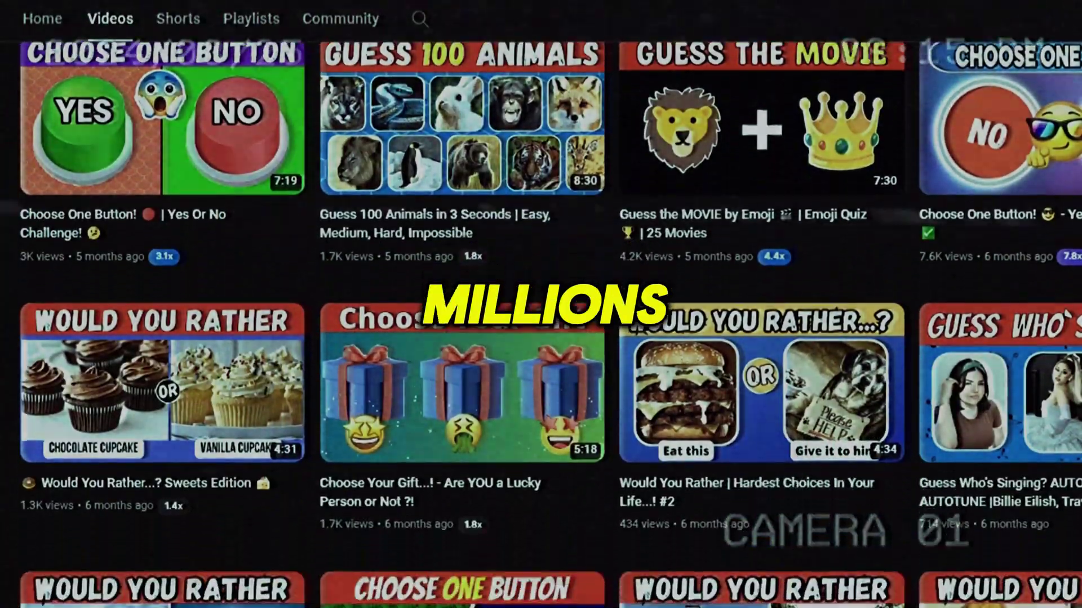
pyautogui.scroll(-1, 541, 321)
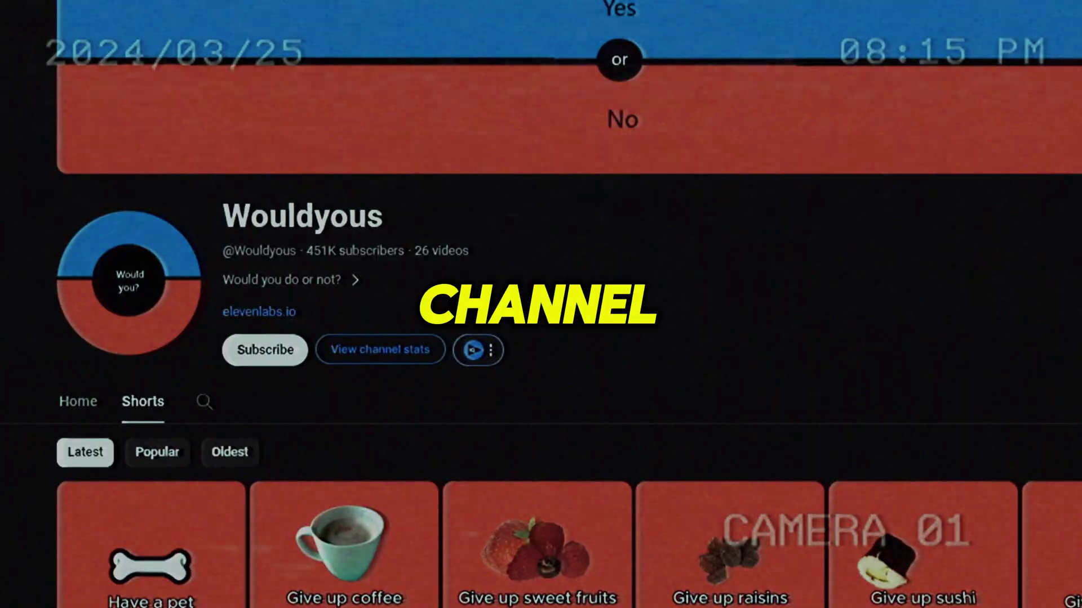
pyautogui.scroll(-8, 540, 321)
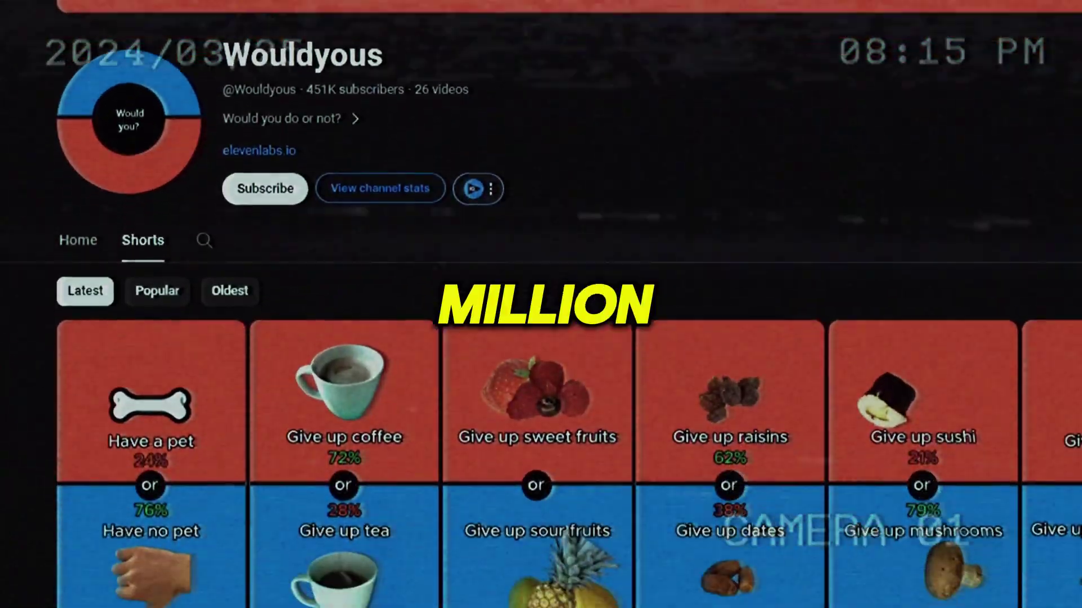
pyautogui.scroll(-7, 541, 321)
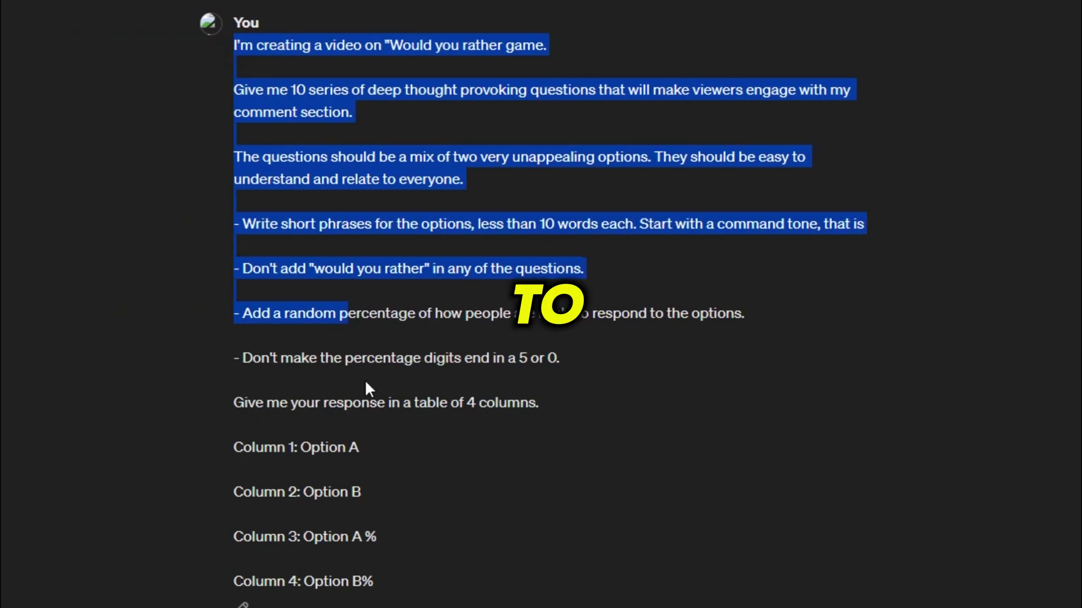
# In ChatGPT, review the "Would you rather" prompt and the answer table of option pairs with their percentages
pyautogui.moveTo(365, 383); pyautogui.dragTo(386, 556)
pyautogui.click(486, 530)
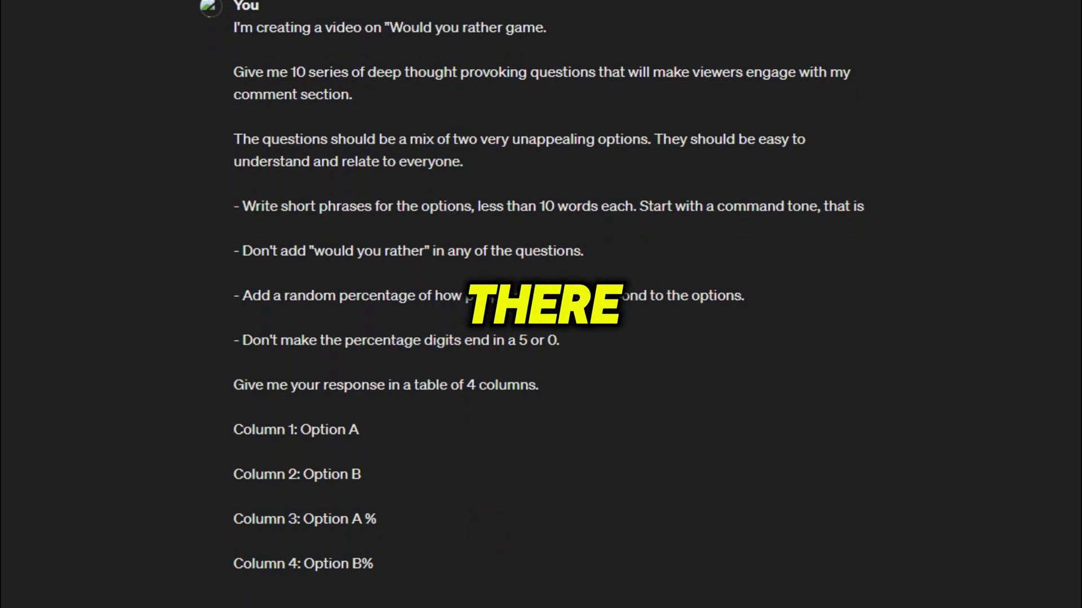
pyautogui.scroll(-5, 487, 532)
pyautogui.scroll(-5, 541, 304)
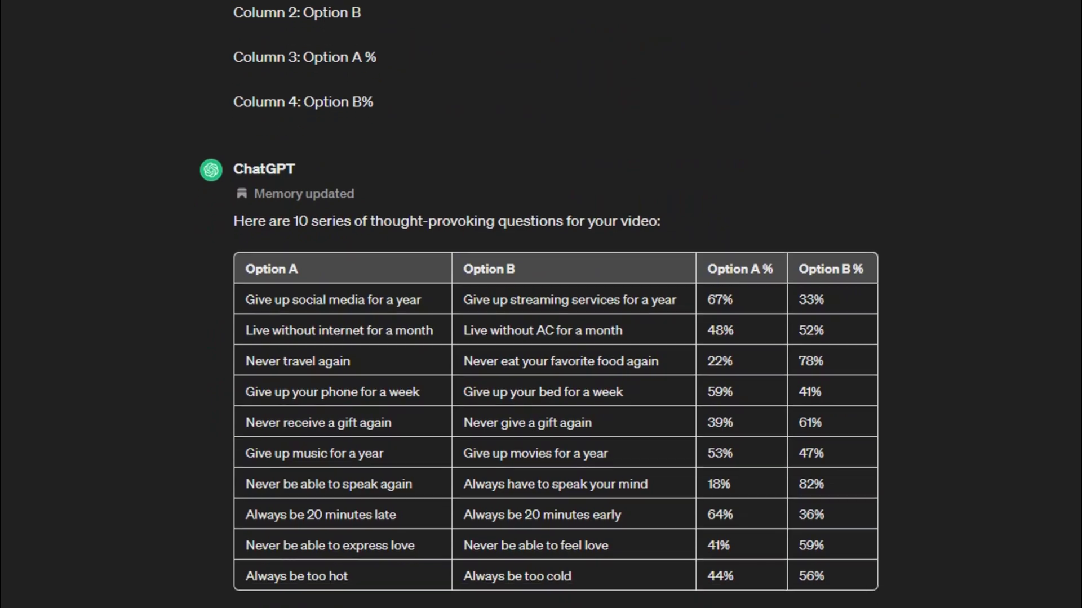
pyautogui.scroll(-1, 541, 304)
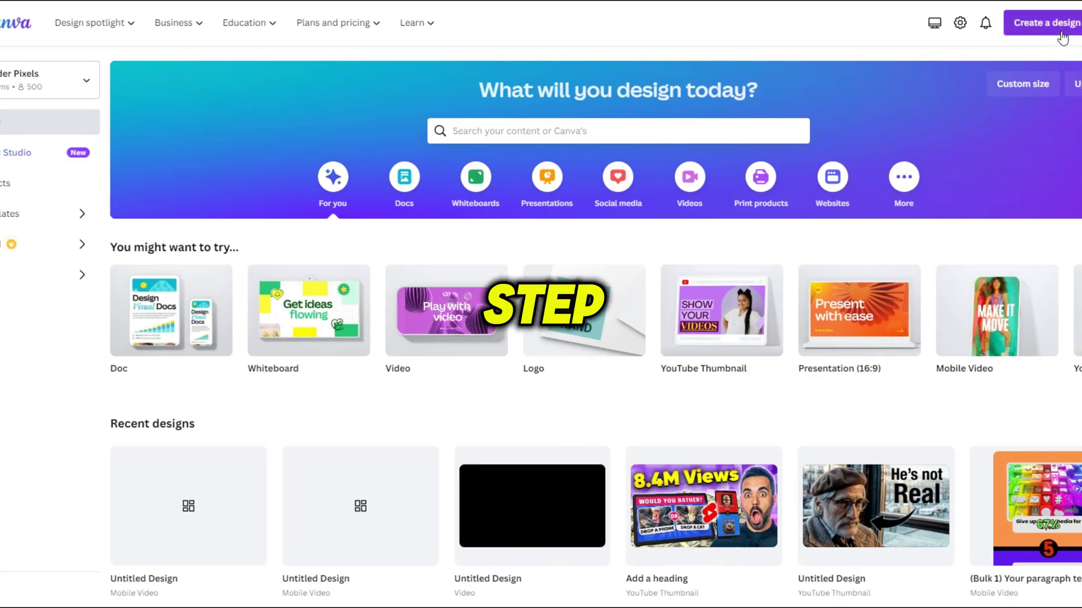
# Switch to Canva, create a blank Mobile Video design and set the page duration to 7.0 seconds
pyautogui.click(1062, 37)
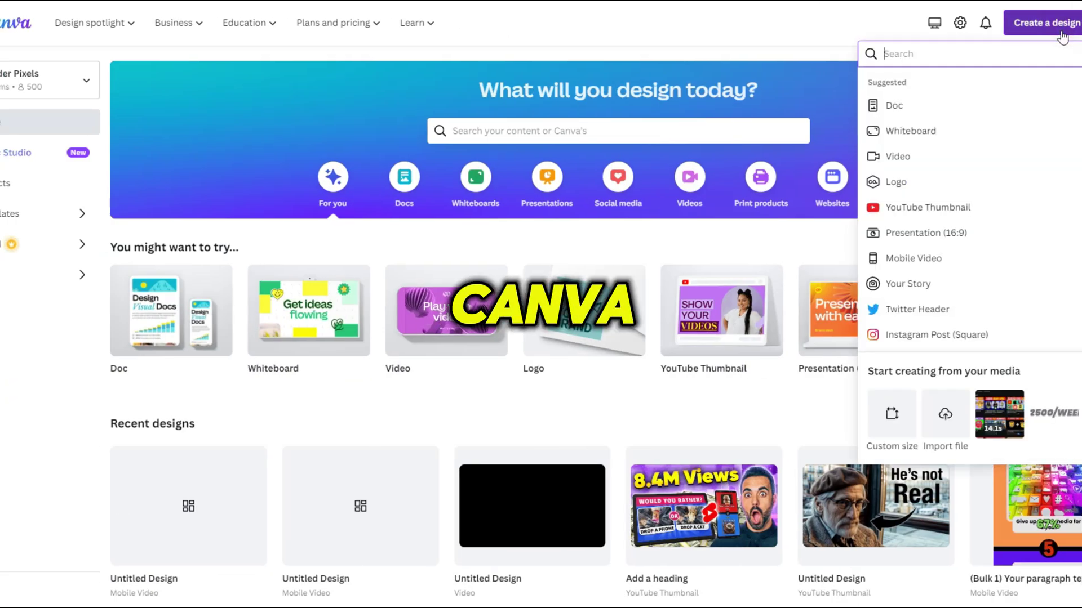
pyautogui.click(929, 262)
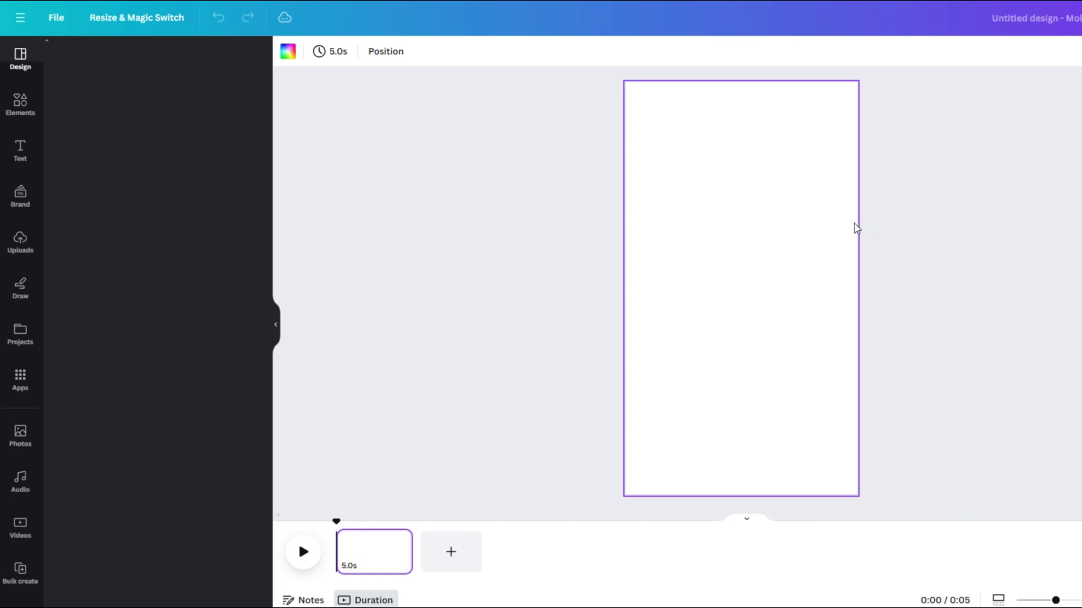
pyautogui.moveTo(412, 555); pyautogui.dragTo(453, 561)
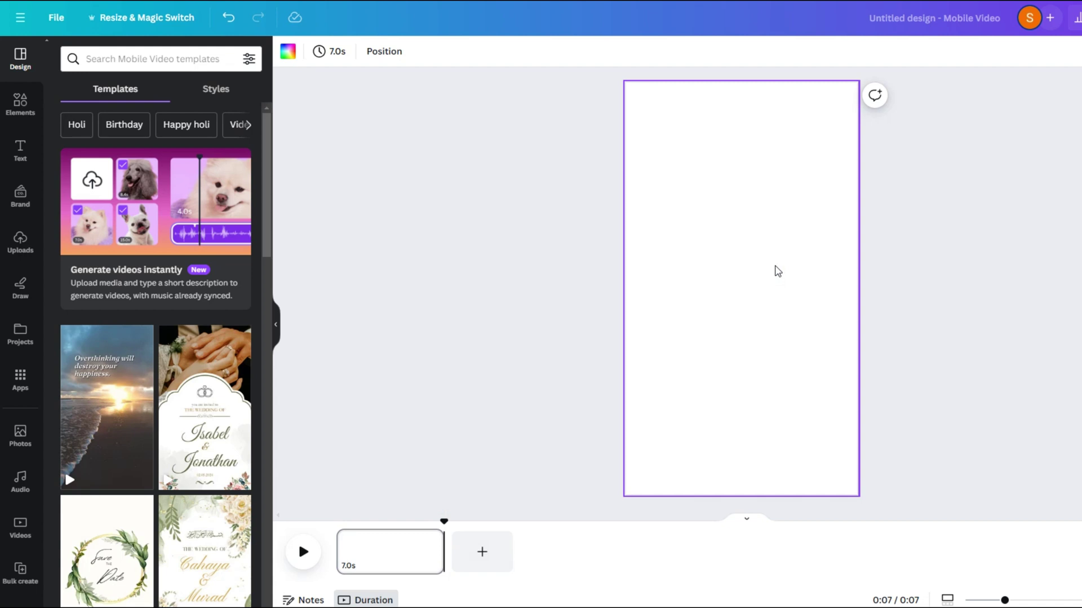
# Cover the upper half of the page with a rectangle and place a duplicate over the lower half
pyautogui.press('r')
pyautogui.moveTo(743, 307); pyautogui.dragTo(854, 289)
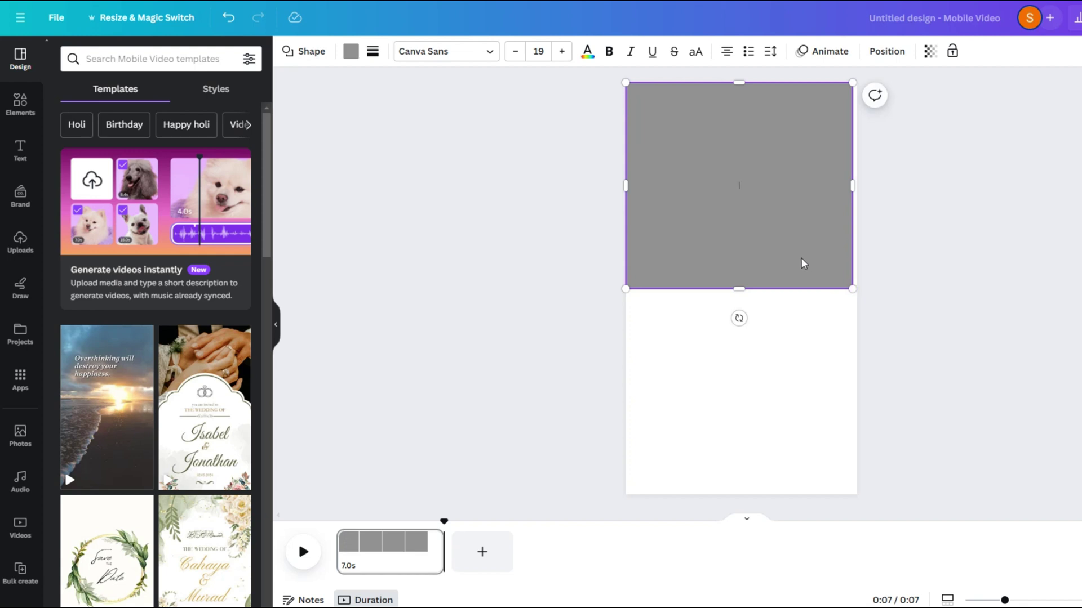
pyautogui.hotkey('ctrl', 'd')
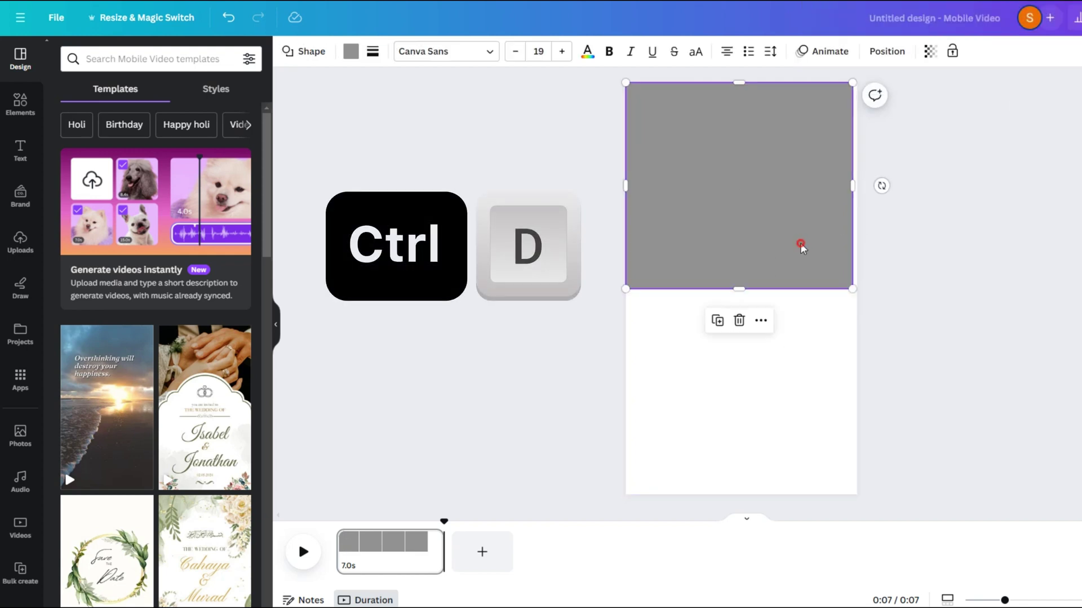
pyautogui.moveTo(802, 248); pyautogui.dragTo(796, 447)
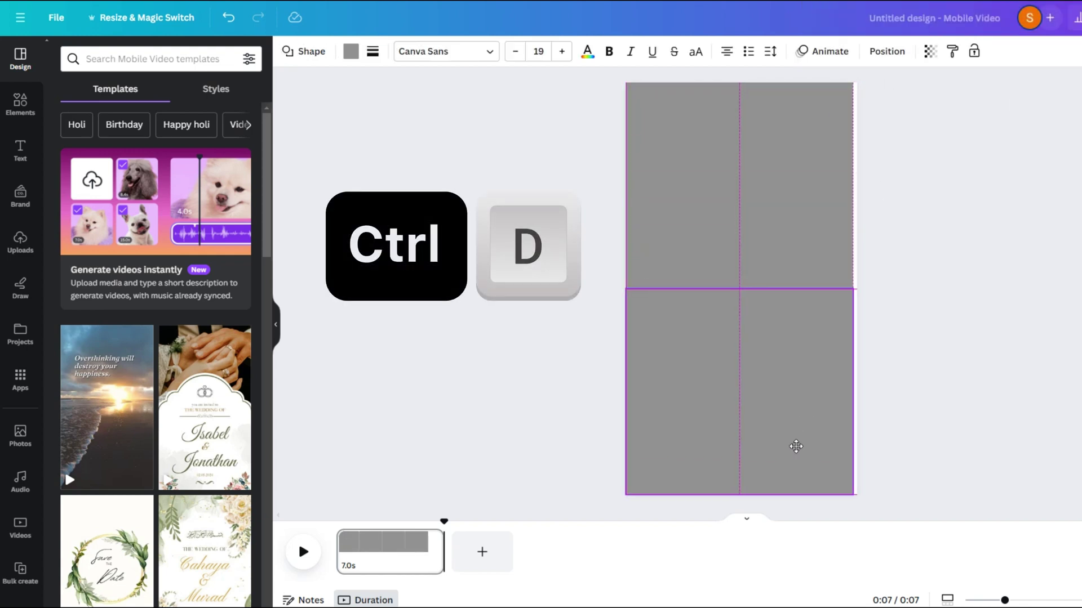
pyautogui.click(991, 372)
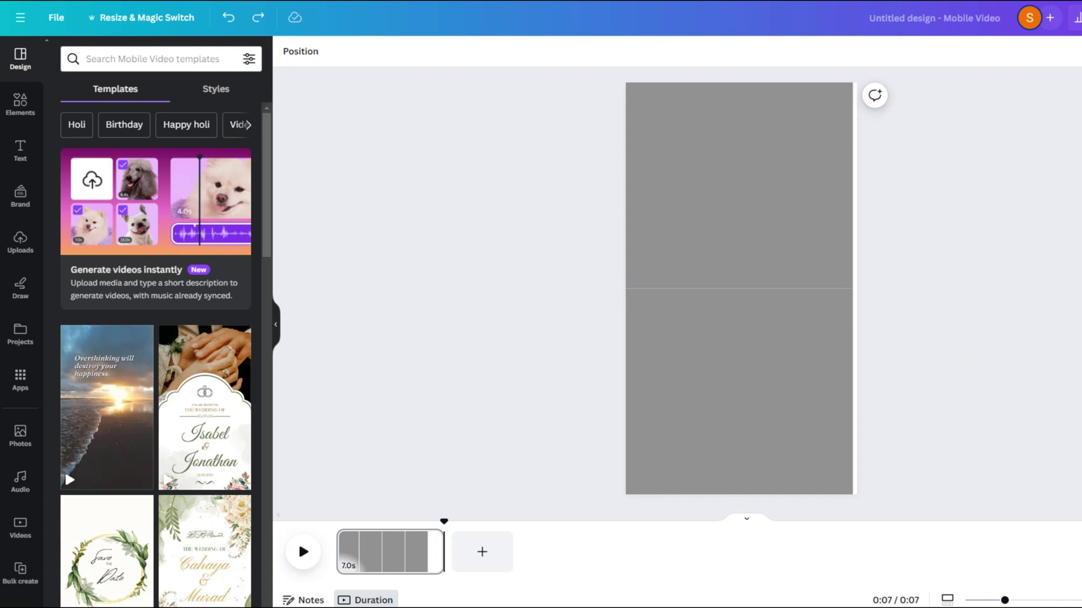
# Fill the upper rectangle with yellow and the lower rectangle with violet-blue from the default solid colors
pyautogui.click(762, 152)
pyautogui.click(350, 52)
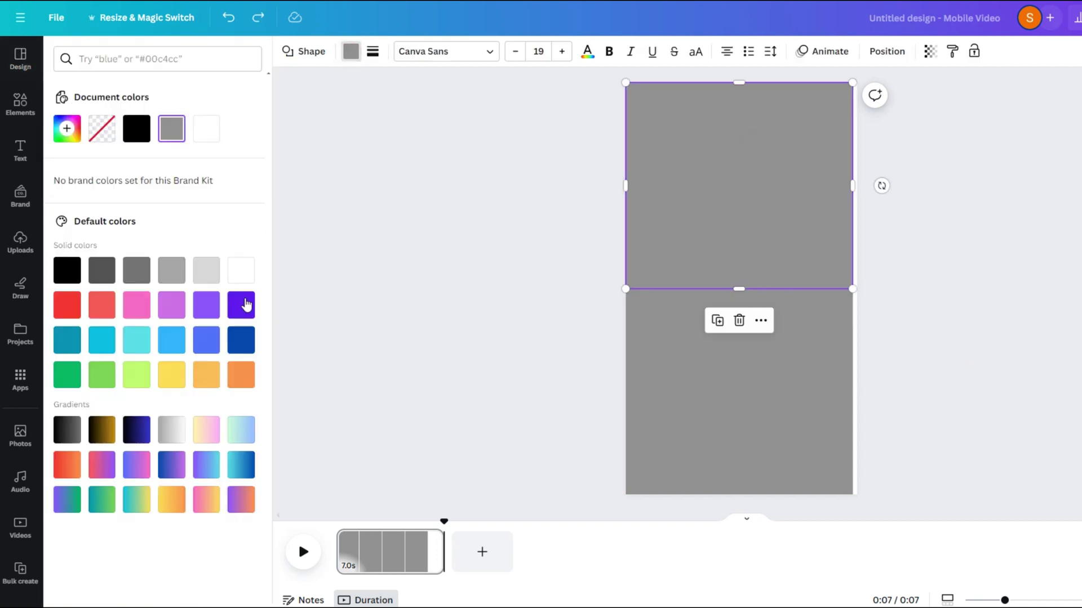
pyautogui.click(171, 374)
pyautogui.click(710, 379)
pyautogui.click(241, 305)
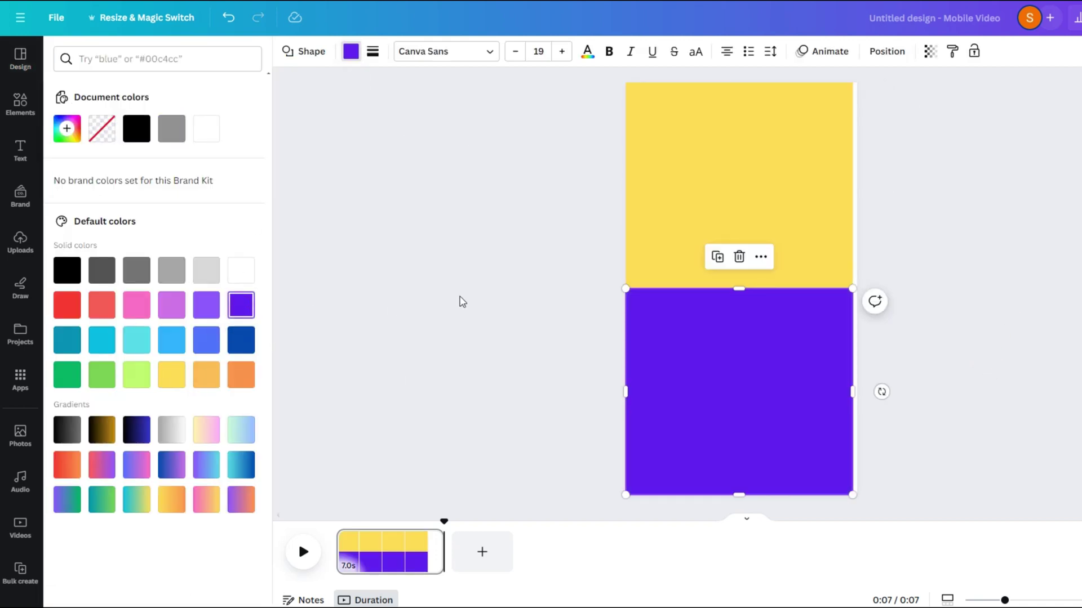
# Search the elements for "tablet frame" and add the landscape tablet frame to the page
pyautogui.press('Escape')
pyautogui.click(26, 101)
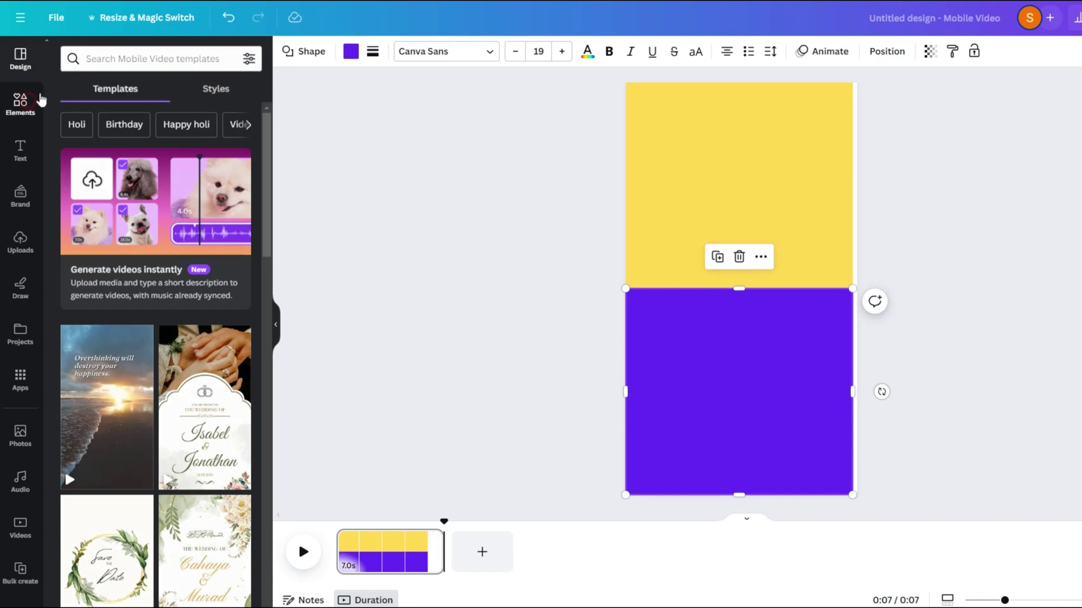
pyautogui.click(118, 55)
pyautogui.write('tablet frame')
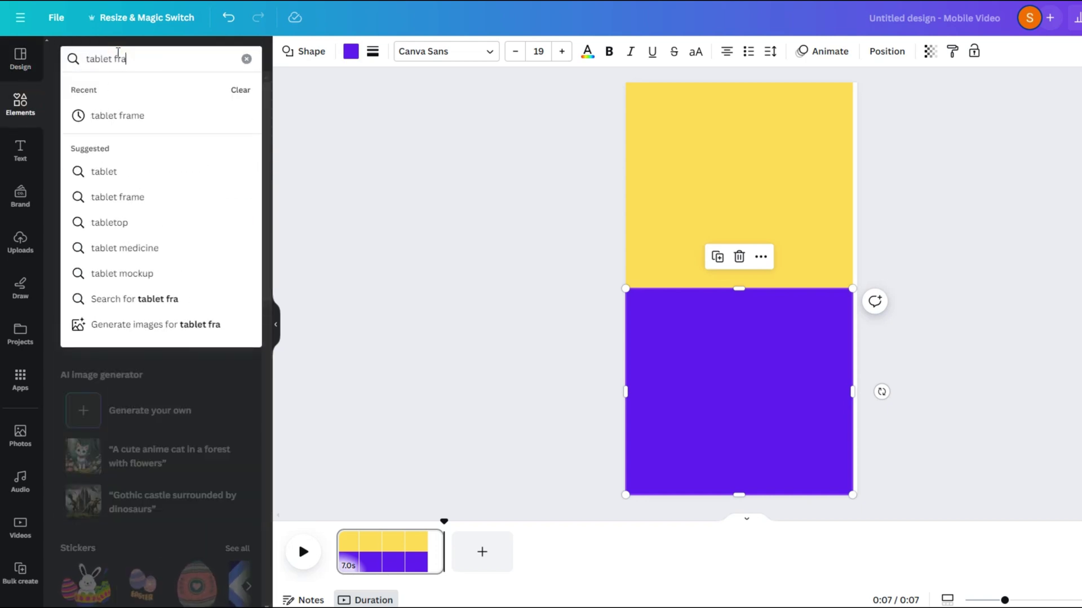
pyautogui.press('Return')
pyautogui.click(142, 198)
# Fit the tablet frame inside the yellow half and place a matching copy in the purple half
pyautogui.moveTo(773, 263); pyautogui.dragTo(748, 141)
pyautogui.moveTo(776, 209); pyautogui.dragTo(836, 252)
pyautogui.moveTo(764, 192); pyautogui.dragTo(745, 180)
pyautogui.moveTo(822, 241); pyautogui.dragTo(835, 251)
pyautogui.moveTo(761, 191); pyautogui.dragTo(762, 417)
pyautogui.click(958, 370)
# Draw a wide label rectangle across the upper frame's bottom edge and put a copy across the lower frame's top edge
pyautogui.press('r')
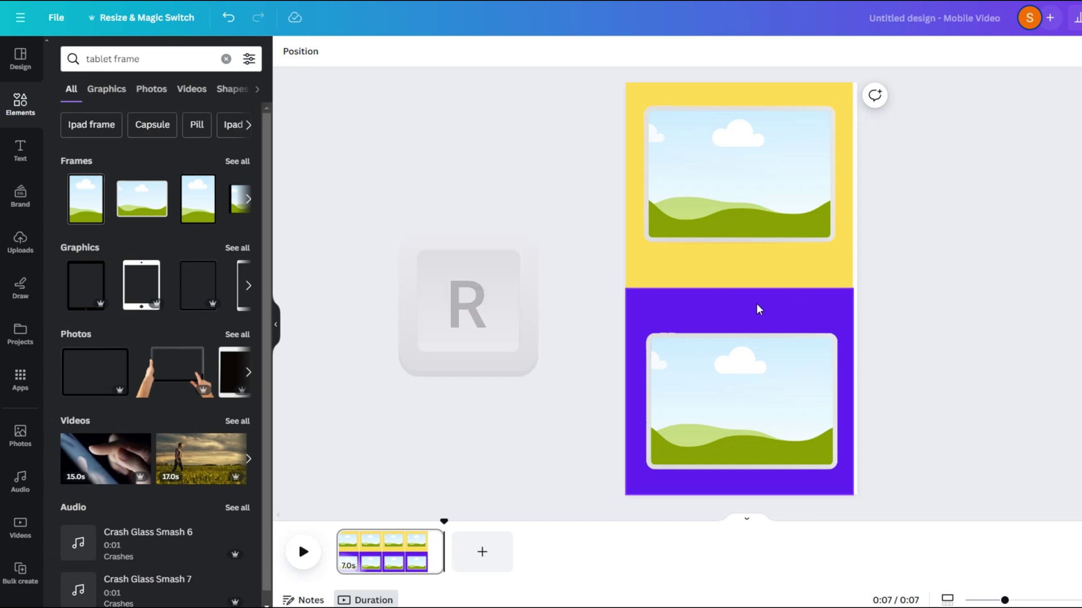
pyautogui.moveTo(744, 288); pyautogui.dragTo(824, 240)
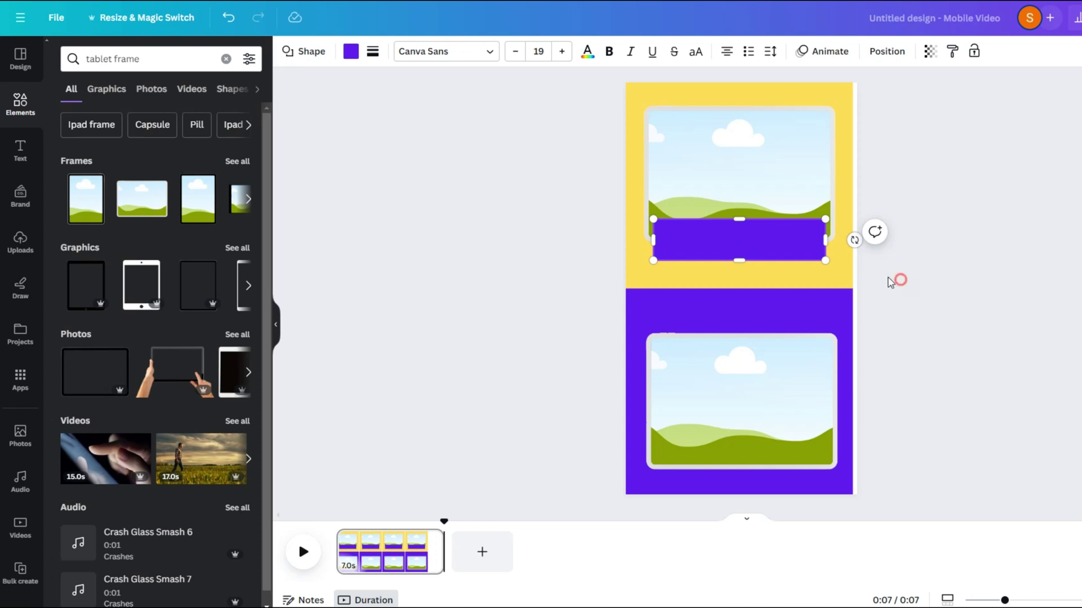
pyautogui.moveTo(807, 258); pyautogui.dragTo(807, 338)
pyautogui.click(952, 267)
# Add a thin black divider bar spanning the full page width where the yellow and purple halves meet
pyautogui.press('r')
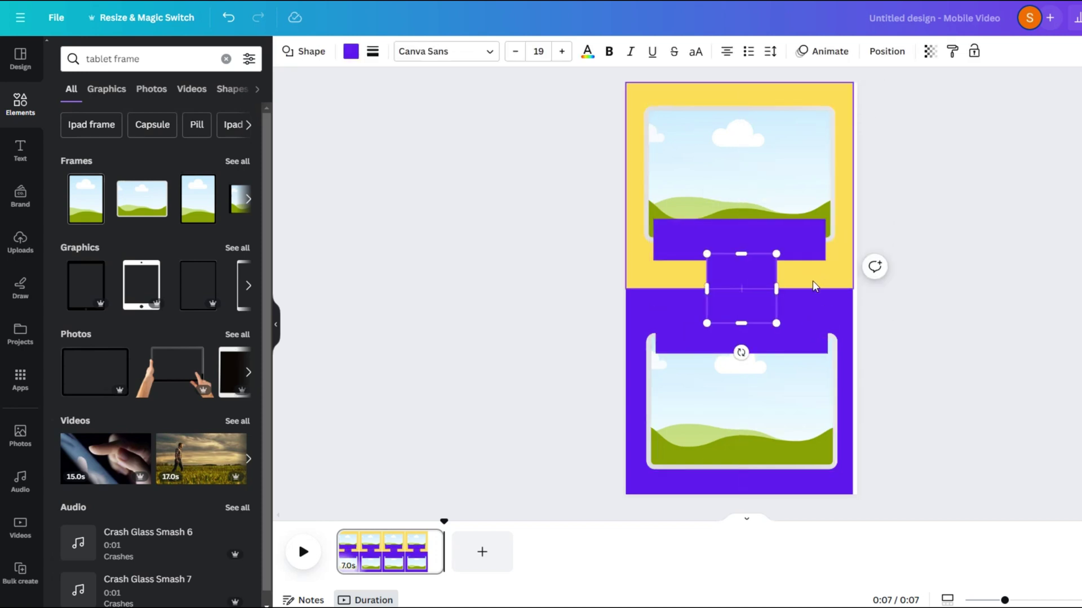
pyautogui.moveTo(742, 254); pyautogui.dragTo(739, 278)
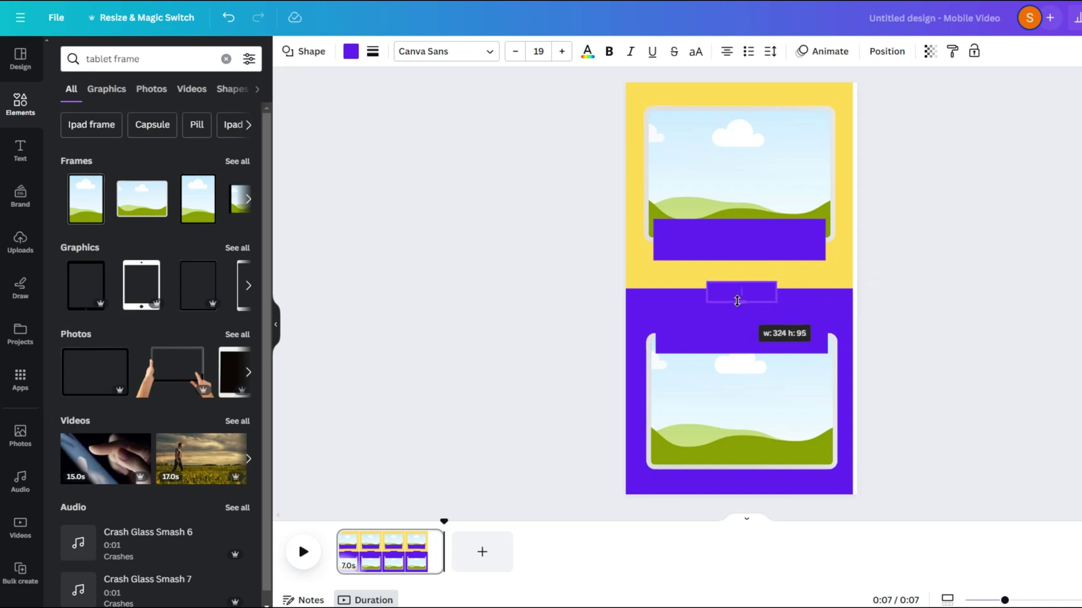
pyautogui.moveTo(873, 294); pyautogui.dragTo(874, 293)
pyautogui.click(351, 51)
pyautogui.click(136, 130)
pyautogui.click(922, 237)
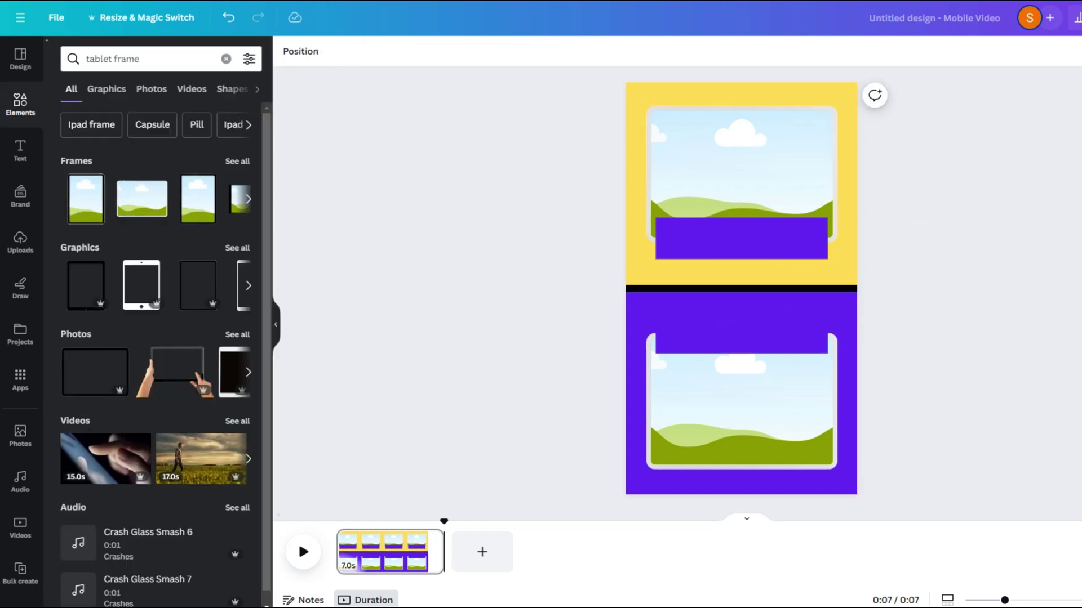
# Round the corners of both label rectangles
pyautogui.moveTo(706, 224); pyautogui.dragTo(708, 223)
pyautogui.click(372, 52)
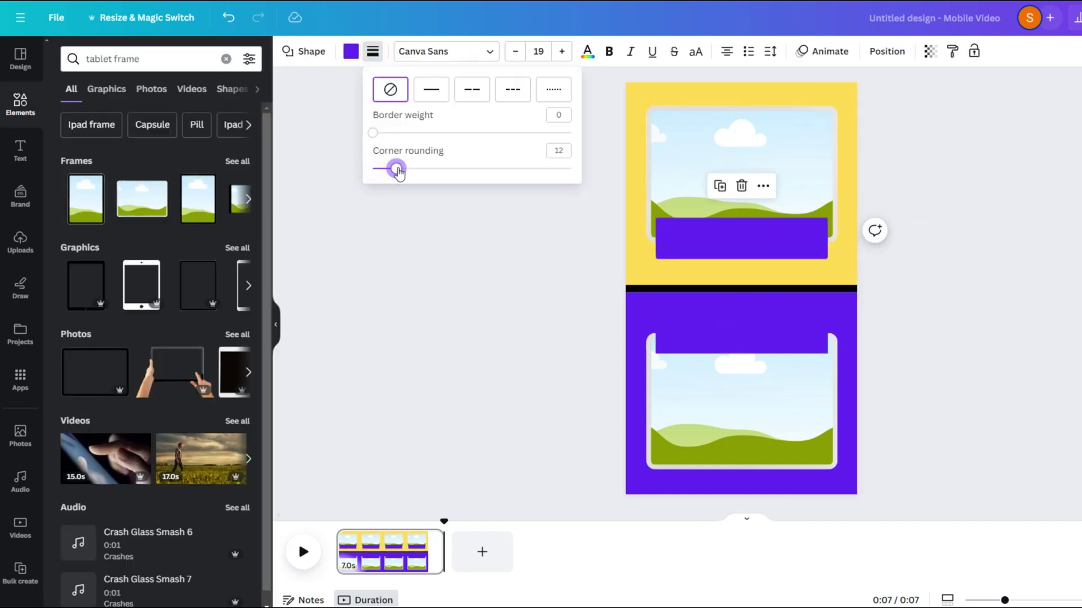
pyautogui.click(762, 338)
pyautogui.click(350, 51)
pyautogui.click(373, 51)
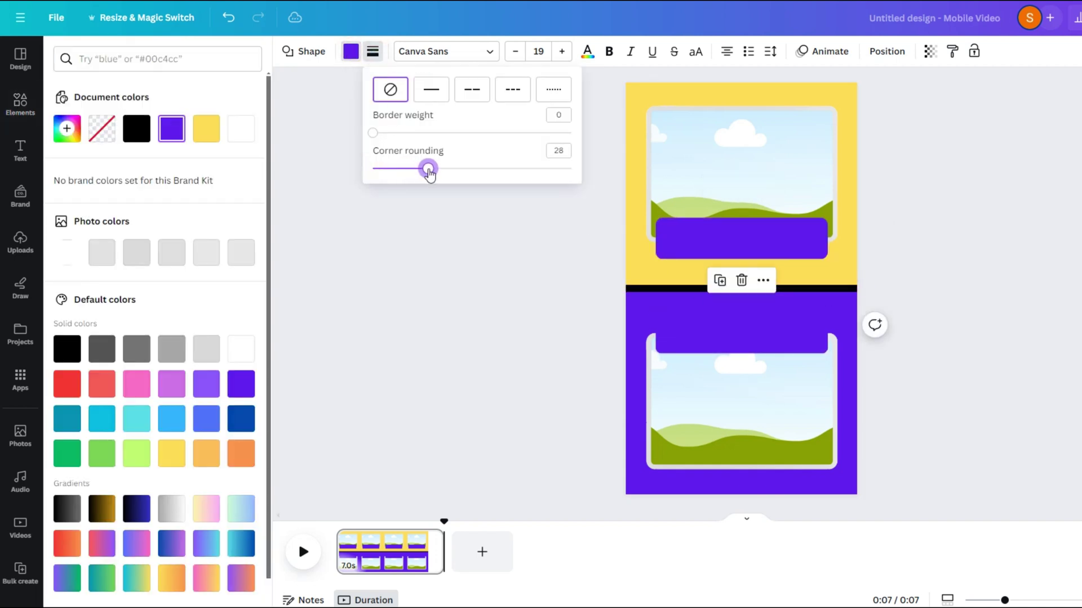
# Fill both label rectangles with light grey from the photo colors
pyautogui.click(680, 227)
pyautogui.click(350, 53)
pyautogui.click(350, 53)
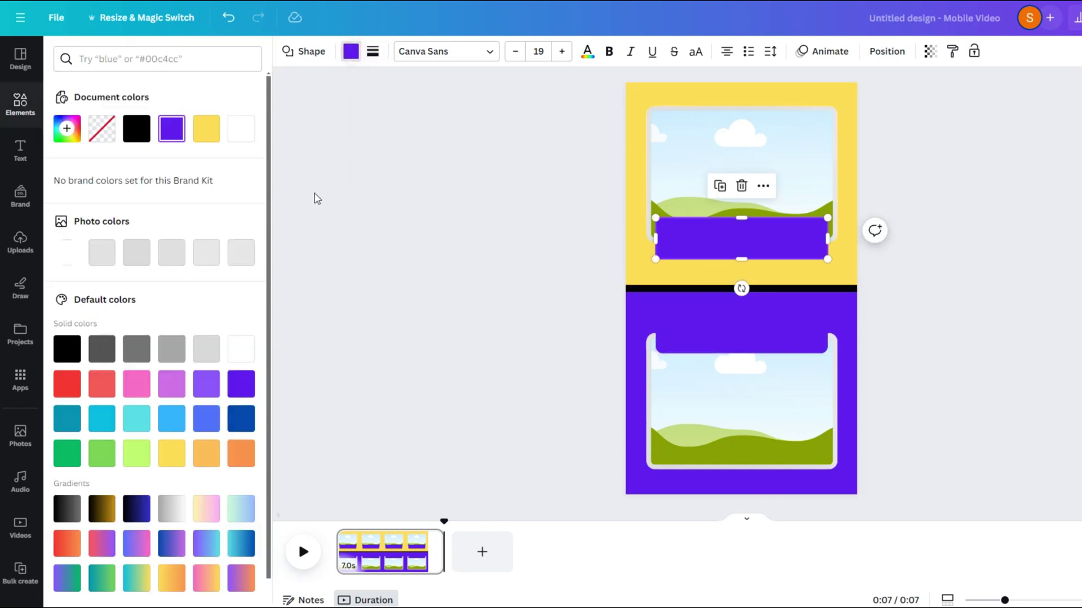
pyautogui.click(241, 252)
pyautogui.click(717, 324)
pyautogui.click(643, 262)
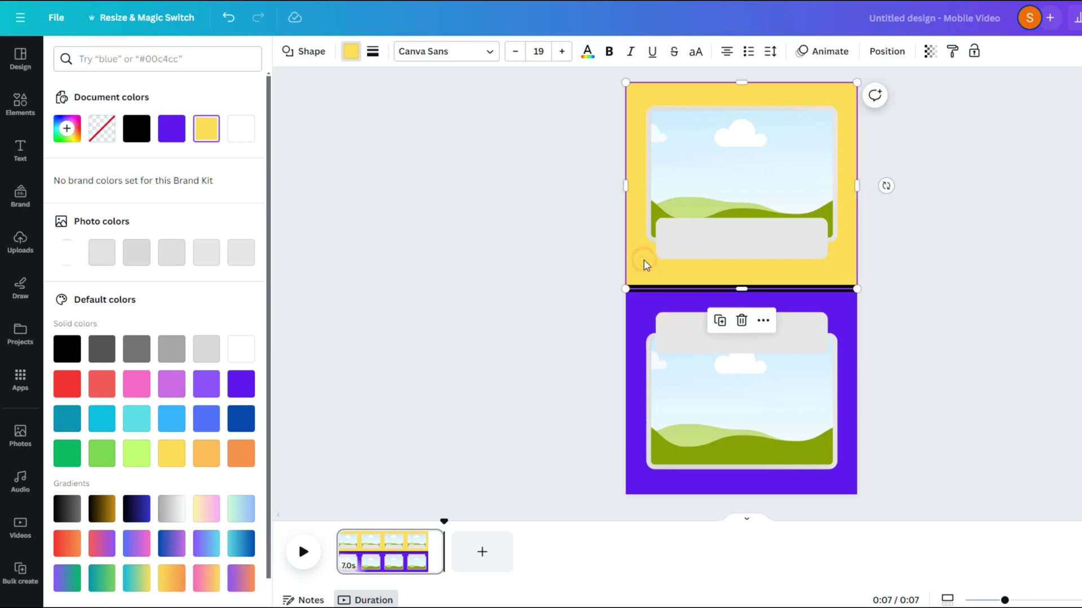
# Add a text box, enlarge it to size 45.6 and centre it on the upper label
pyautogui.press('t')
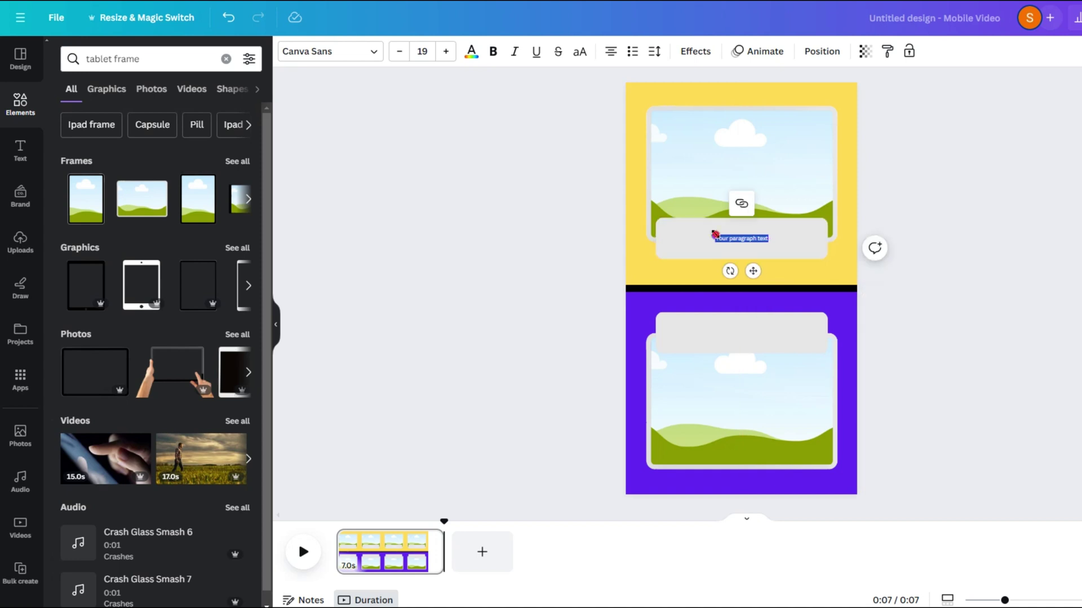
pyautogui.moveTo(715, 235); pyautogui.dragTo(664, 227)
pyautogui.moveTo(727, 271); pyautogui.dragTo(761, 274)
pyautogui.moveTo(698, 230); pyautogui.dragTo(675, 226)
# Place a copy of the text box on the lower label and color the label text black
pyautogui.moveTo(750, 274); pyautogui.dragTo(762, 315)
pyautogui.click(953, 269)
pyautogui.click(736, 237)
pyautogui.moveTo(762, 374); pyautogui.dragTo(755, 367)
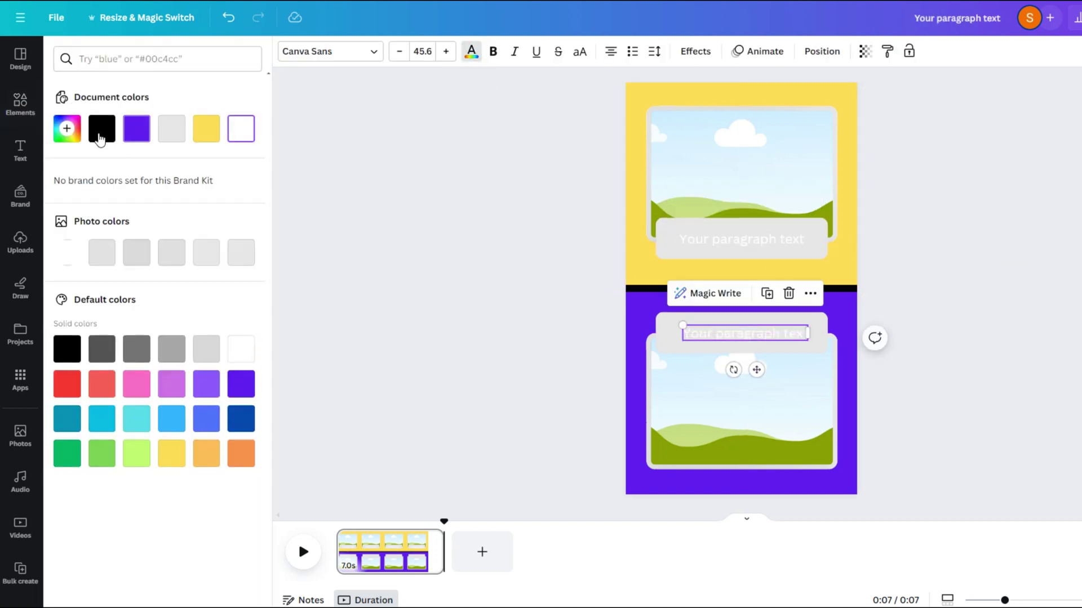
pyautogui.click(103, 140)
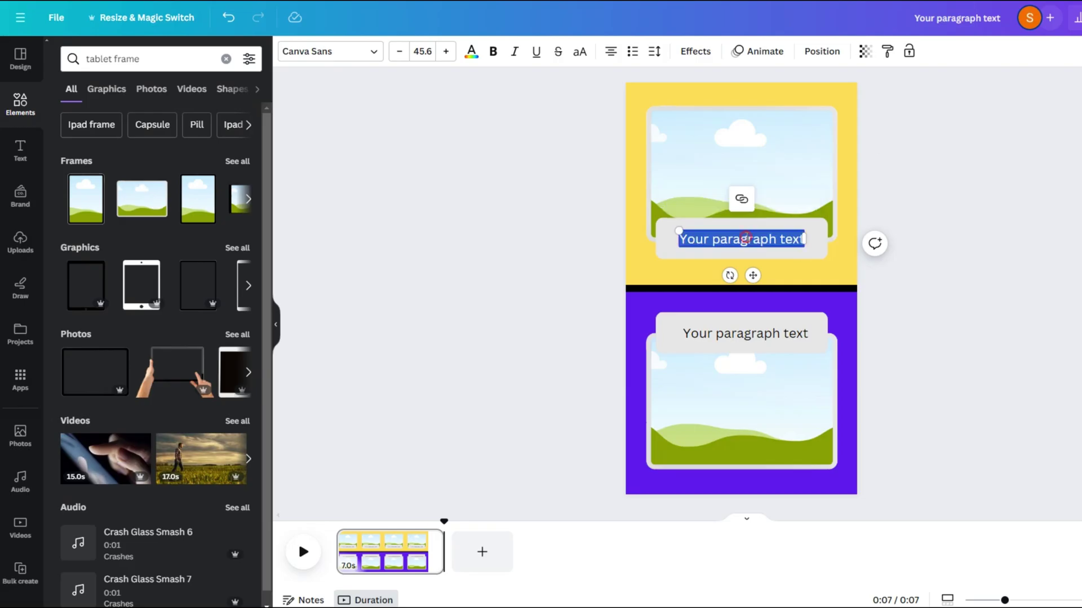
# Replace the upper text with "Give up social media for a year" and the lower with "Give up streaming services for a year"
pyautogui.write('Give up social media for a year')
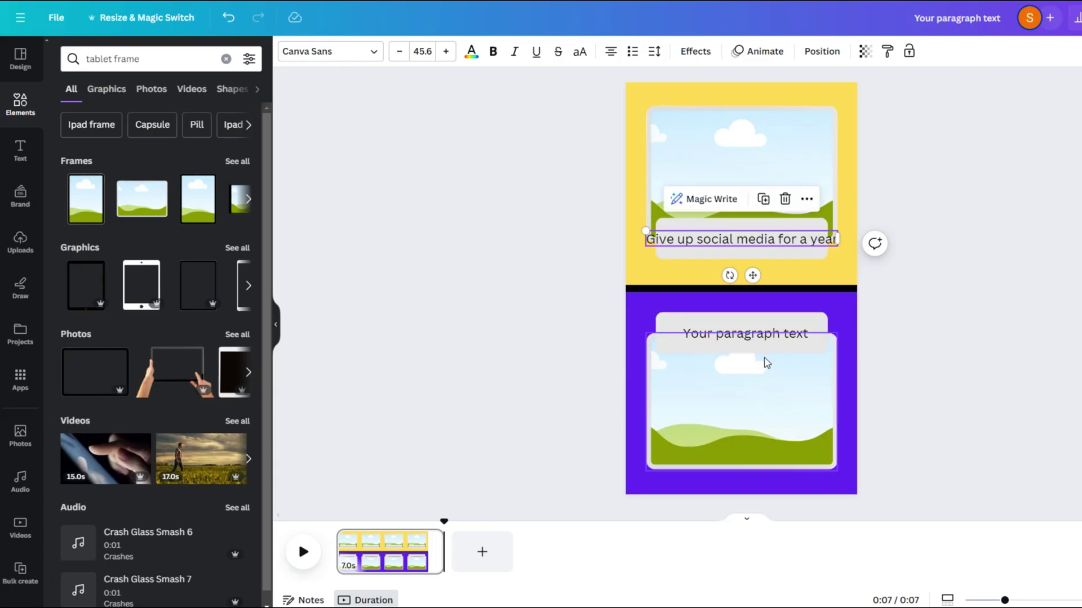
pyautogui.write('Give up streaming services for a year')
# Narrow both text boxes so each phrase wraps onto two lines, and centre them on their labels
pyautogui.moveTo(860, 342); pyautogui.dragTo(789, 342)
pyautogui.moveTo(710, 388); pyautogui.dragTo(752, 379)
pyautogui.click(837, 245)
pyautogui.moveTo(838, 245); pyautogui.dragTo(775, 242)
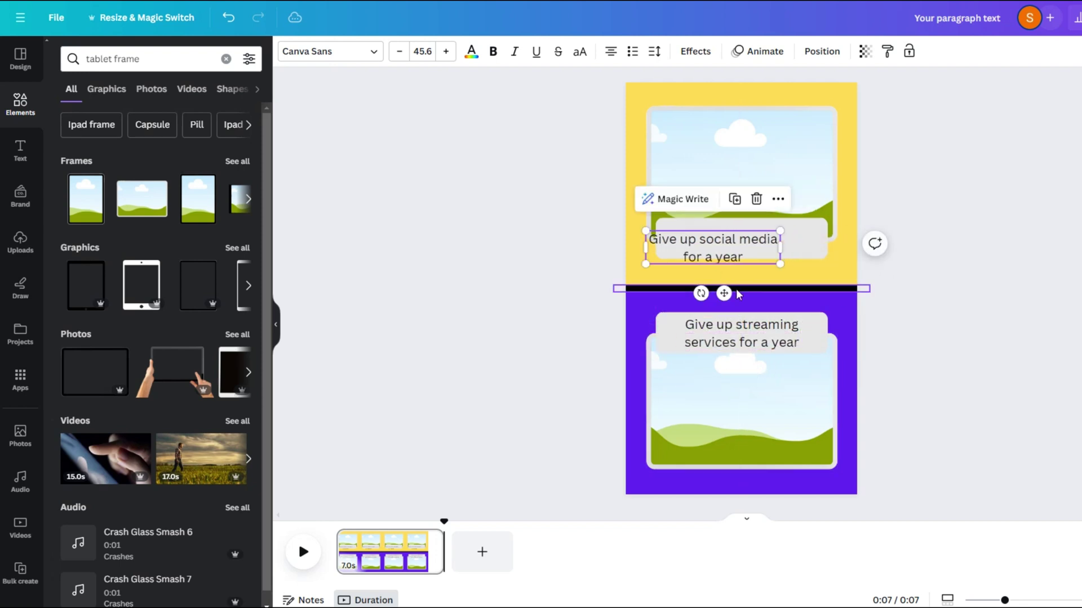
pyautogui.moveTo(719, 285); pyautogui.dragTo(752, 285)
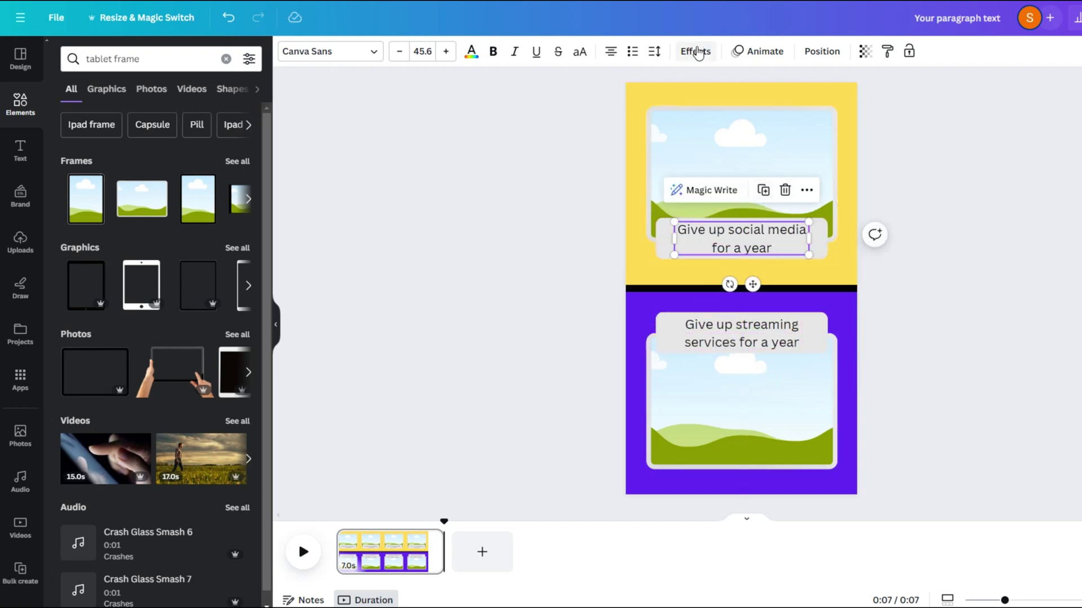
# Set both option texts in Poppins Bold and widen the lower text box so its phrase stays on two lines
pyautogui.click(360, 51)
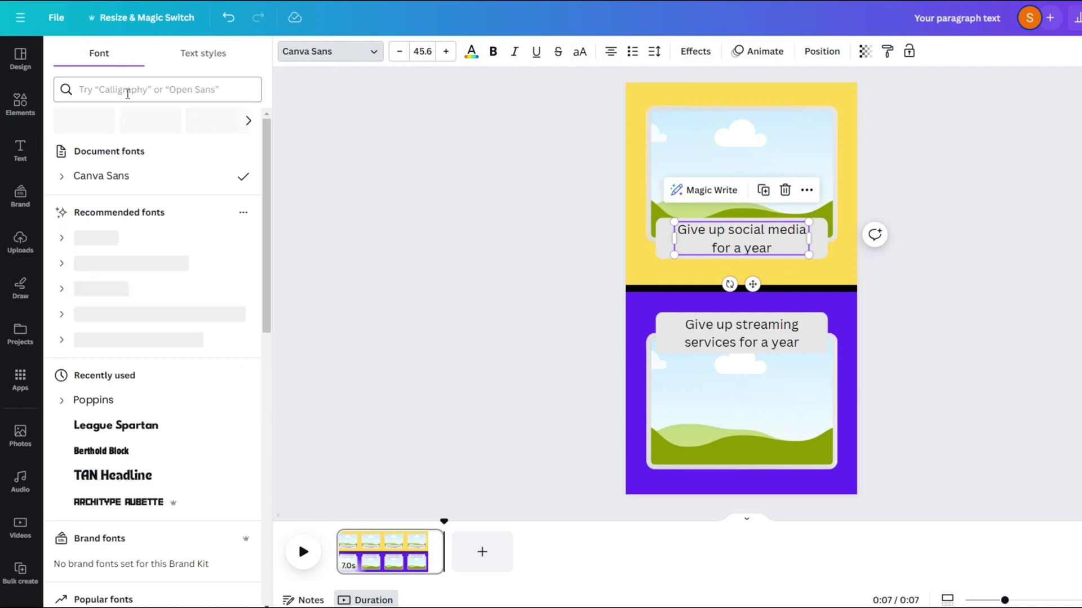
pyautogui.click(126, 91)
pyautogui.write('pop')
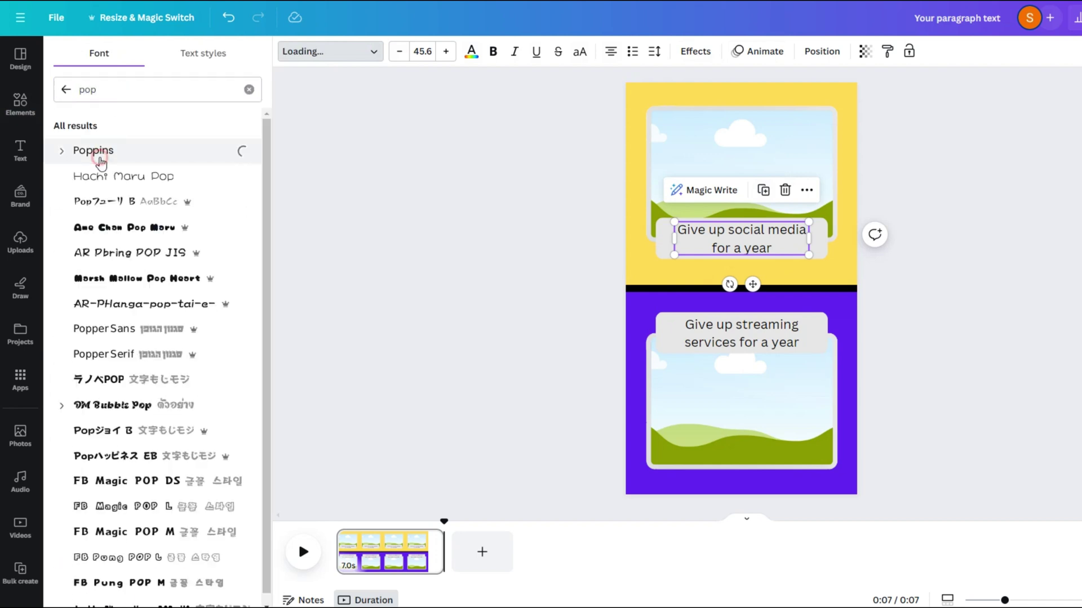
pyautogui.click(67, 155)
pyautogui.click(115, 338)
pyautogui.click(730, 340)
pyautogui.click(101, 332)
pyautogui.moveTo(805, 351); pyautogui.dragTo(818, 351)
# Reduce the line spacing of both option texts to 1.11 and centre them on their labels
pyautogui.click(752, 242)
pyautogui.click(654, 56)
pyautogui.moveTo(721, 139); pyautogui.dragTo(701, 139)
pyautogui.click(752, 333)
pyautogui.click(654, 52)
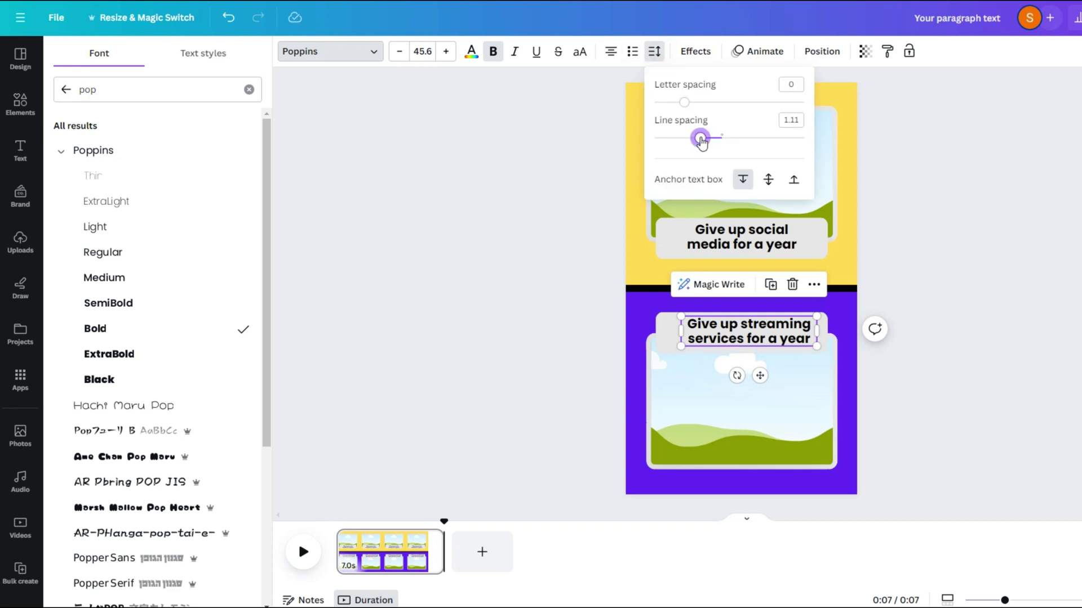
pyautogui.moveTo(767, 235); pyautogui.dragTo(766, 237)
pyautogui.moveTo(781, 328); pyautogui.dragTo(772, 330)
pyautogui.click(920, 346)
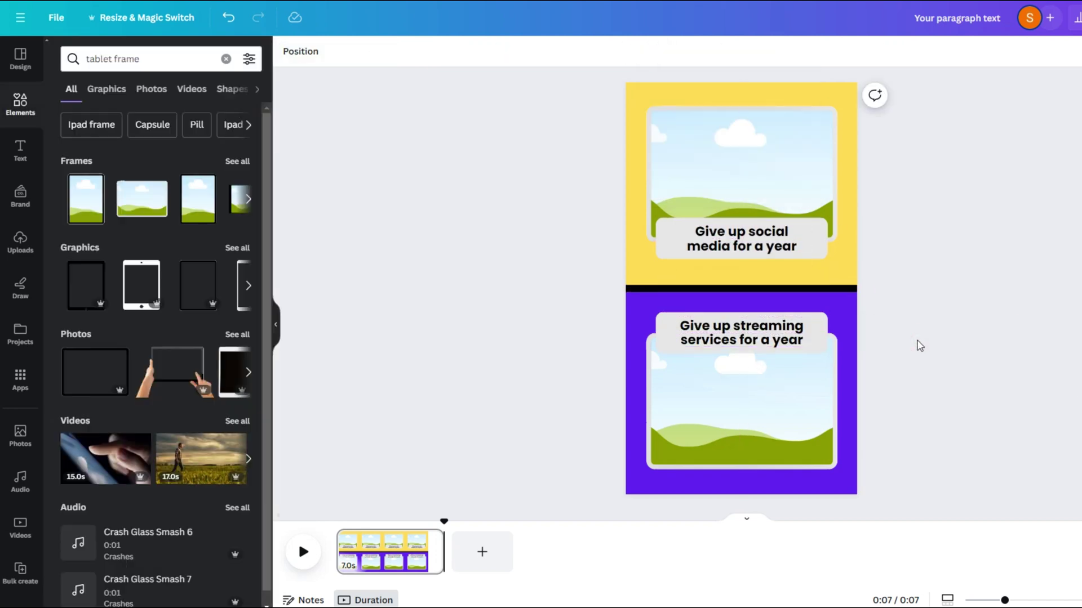
# Add a placeholder text box, set it in Poppins ExtraBold and give it a black Outline effect
pyautogui.click(742, 288)
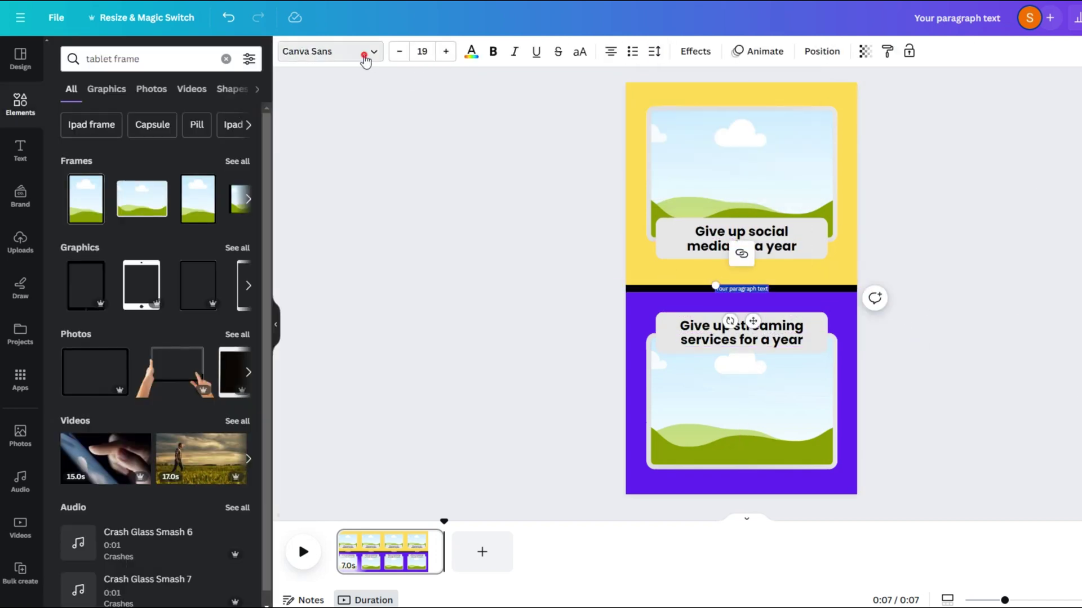
pyautogui.click(361, 51)
pyautogui.click(109, 354)
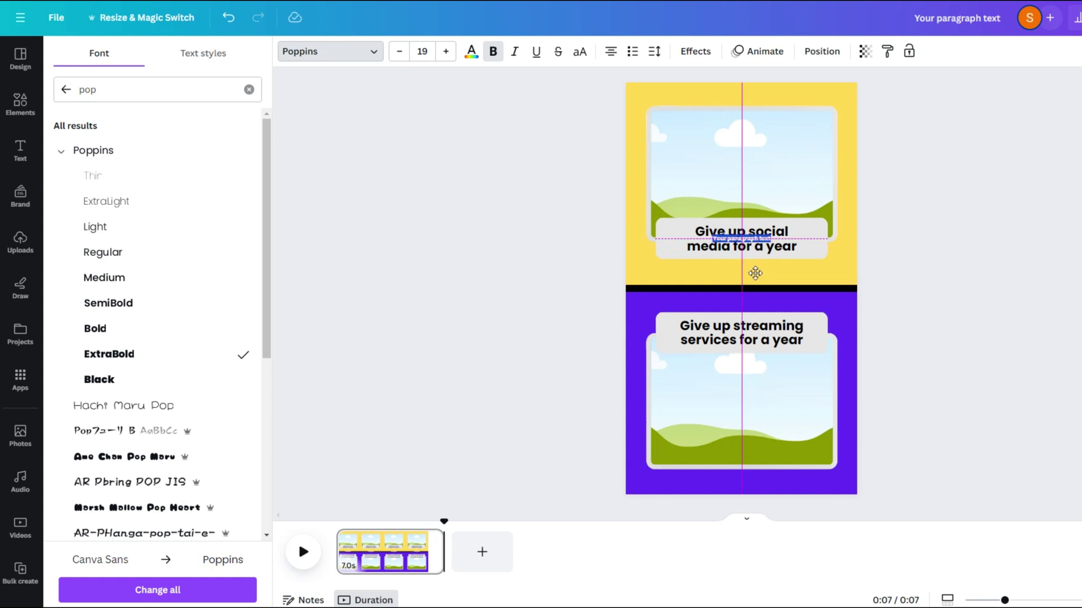
pyautogui.click(695, 51)
pyautogui.click(222, 216)
pyautogui.click(244, 320)
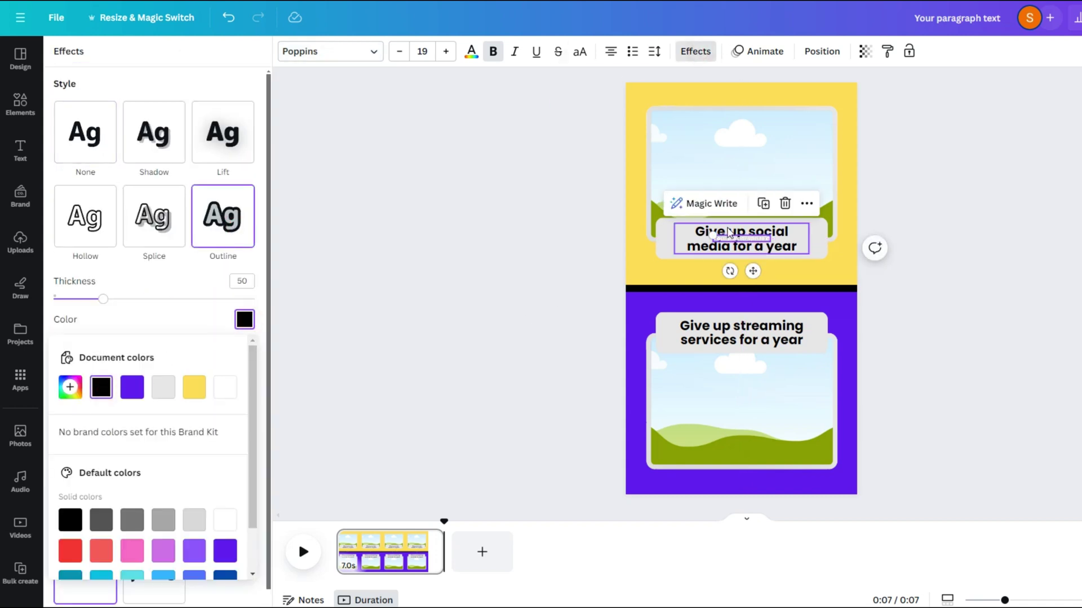
# Enlarge the placeholder text to size 36.5, centre it on the upper label, copy it to the lower label and color both red
pyautogui.moveTo(713, 235); pyautogui.dragTo(683, 217)
pyautogui.moveTo(739, 272); pyautogui.dragTo(753, 274)
pyautogui.moveTo(699, 234); pyautogui.dragTo(673, 229)
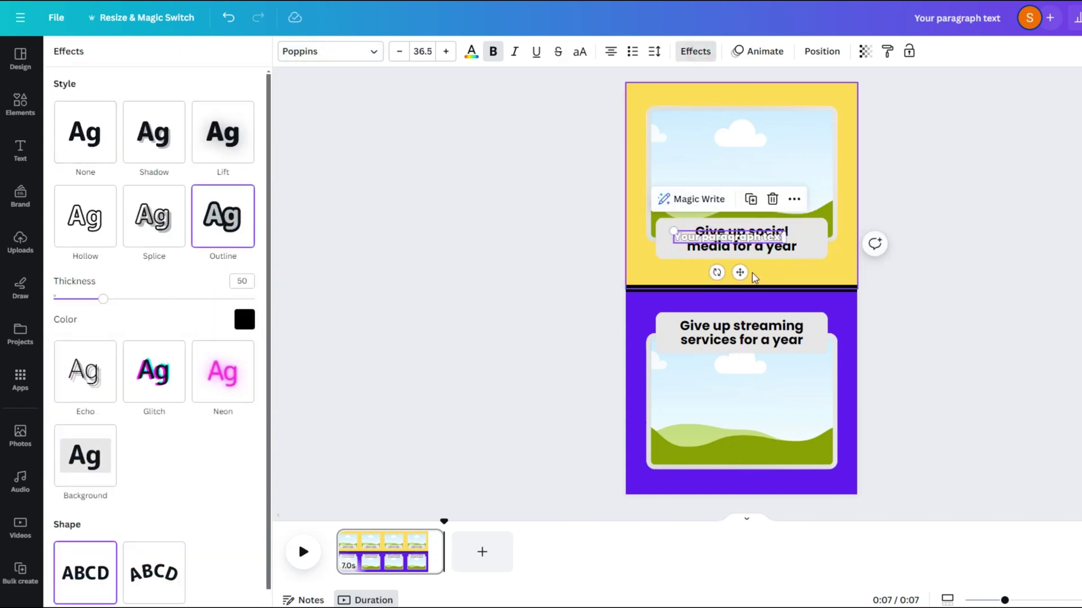
pyautogui.moveTo(753, 275); pyautogui.dragTo(765, 369)
pyautogui.click(471, 51)
pyautogui.click(101, 383)
pyautogui.click(1016, 309)
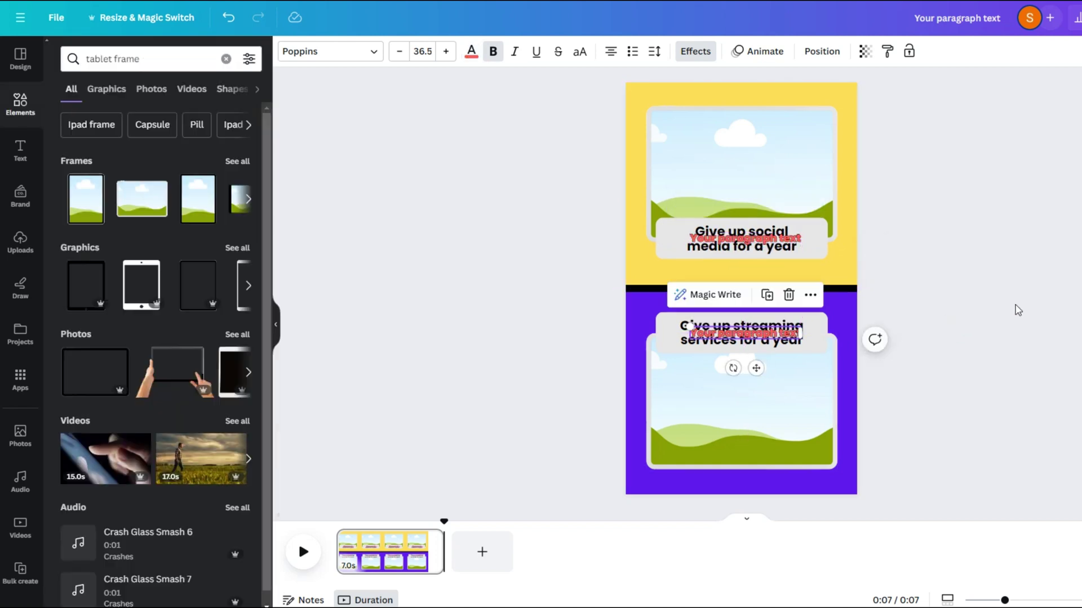
# Find a "circle frame" element, add it, shrink it and centre it on the black divider line
pyautogui.click(125, 61)
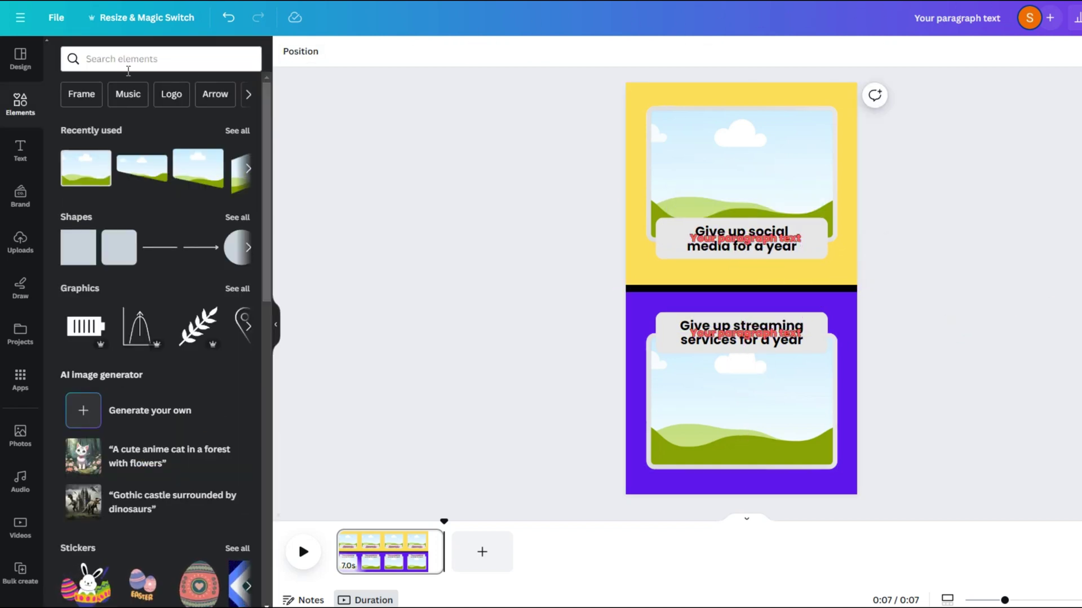
pyautogui.write('circ')
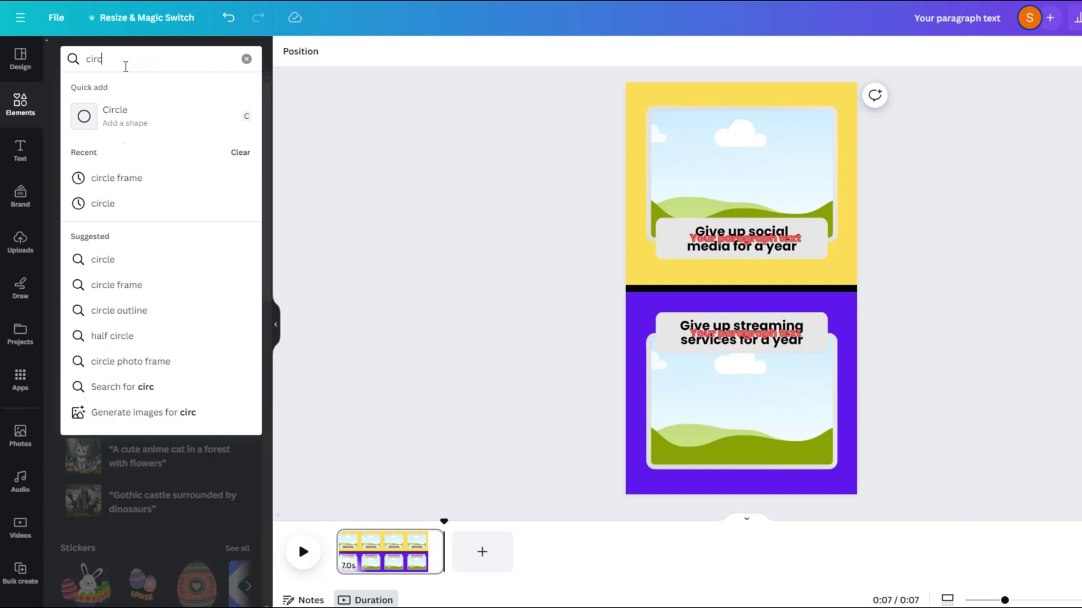
pyautogui.write('le frame')
pyautogui.press('Return')
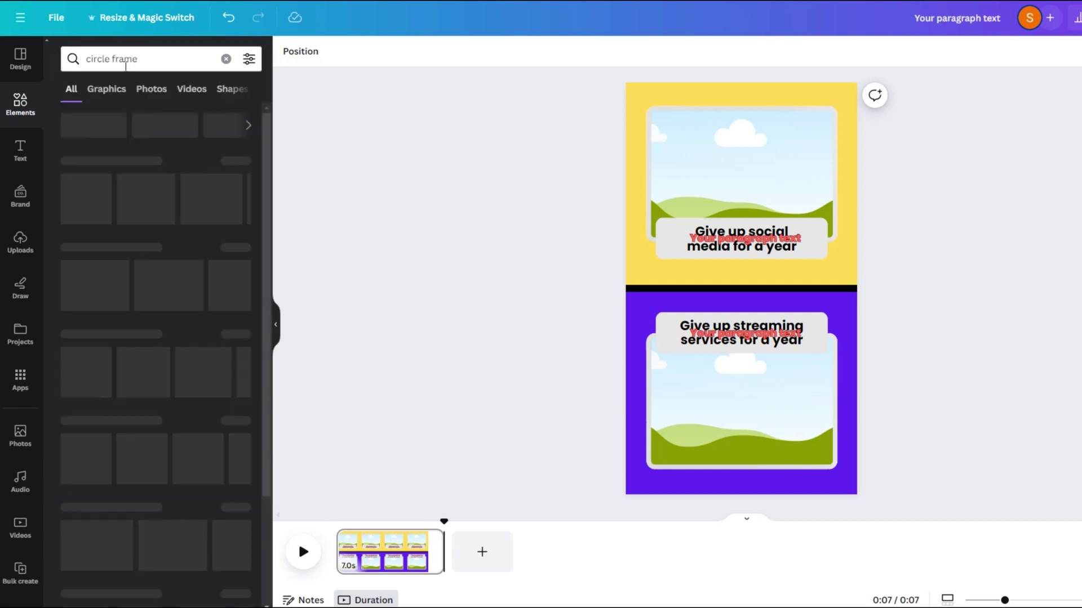
pyautogui.click(145, 200)
pyautogui.moveTo(800, 229); pyautogui.dragTo(758, 306)
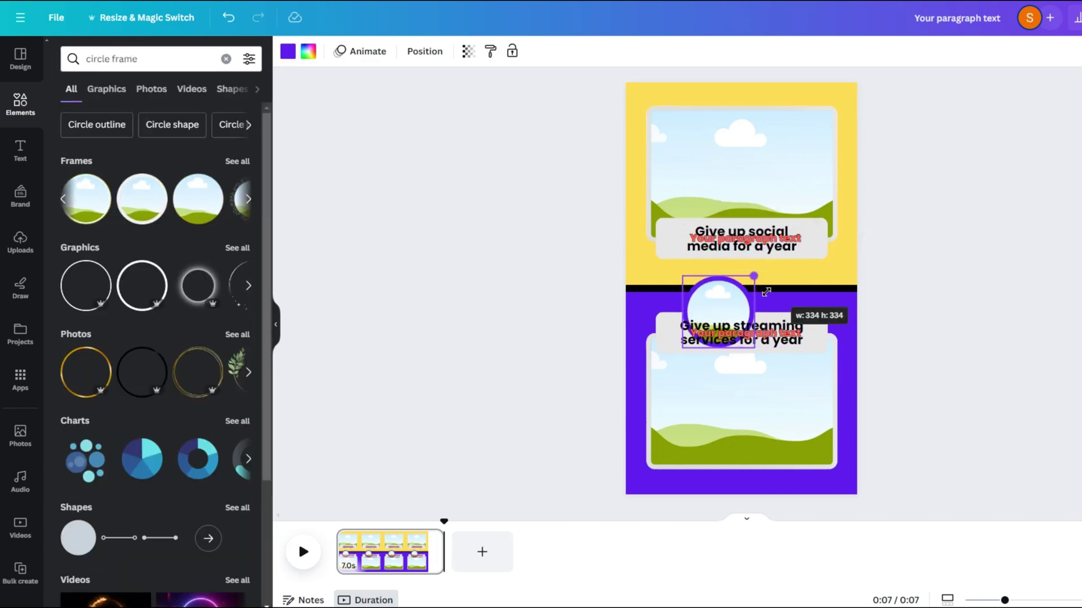
pyautogui.moveTo(714, 317); pyautogui.dragTo(743, 296)
pyautogui.moveTo(771, 268); pyautogui.dragTo(759, 294)
pyautogui.moveTo(736, 305); pyautogui.dragTo(745, 287)
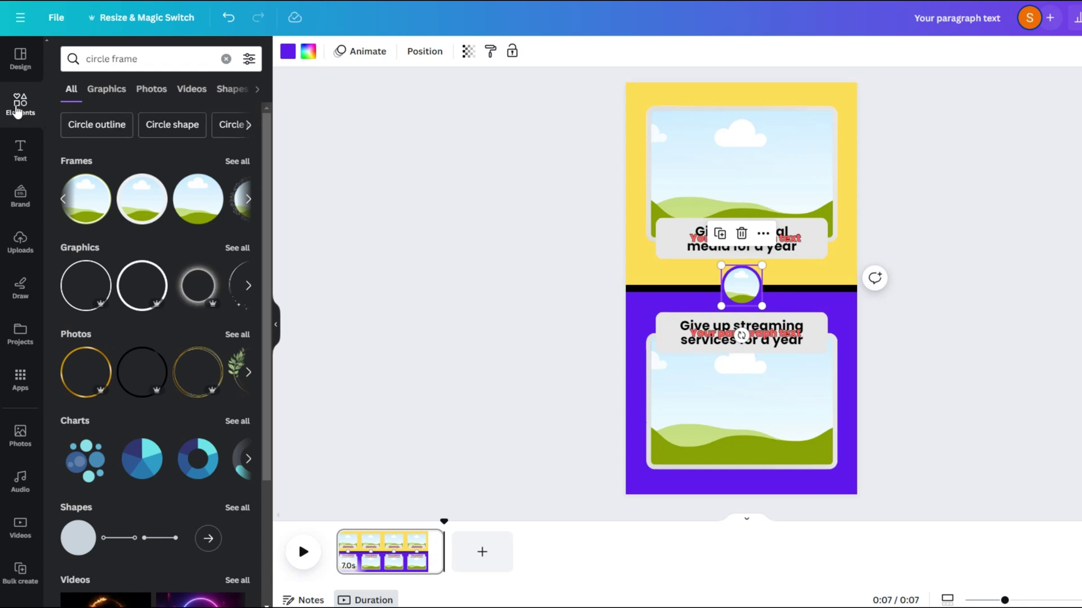
# Search the videos for "5 second countdown timer" and fill the circle frame with the red-on-black countdown
pyautogui.click(18, 107)
pyautogui.click(133, 59)
pyautogui.write('timer')
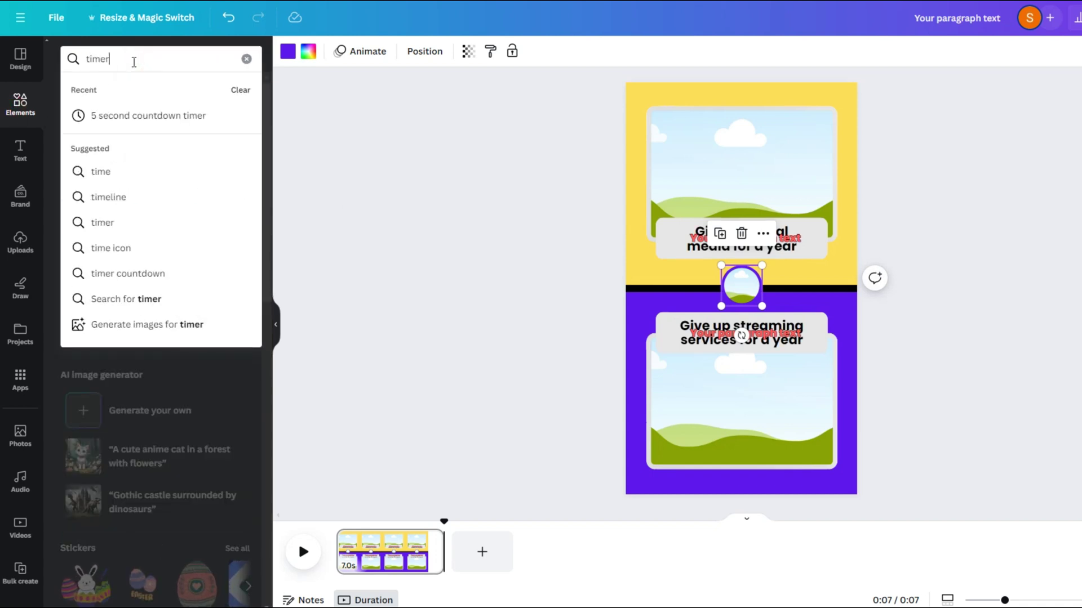
pyautogui.click(148, 116)
pyautogui.click(190, 89)
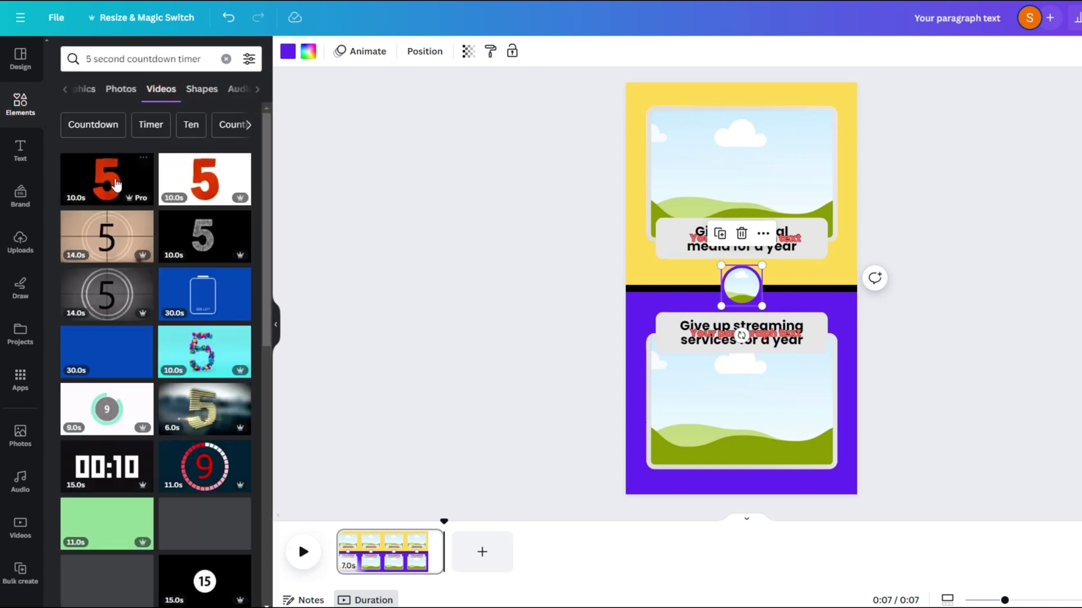
pyautogui.moveTo(115, 183); pyautogui.dragTo(741, 286)
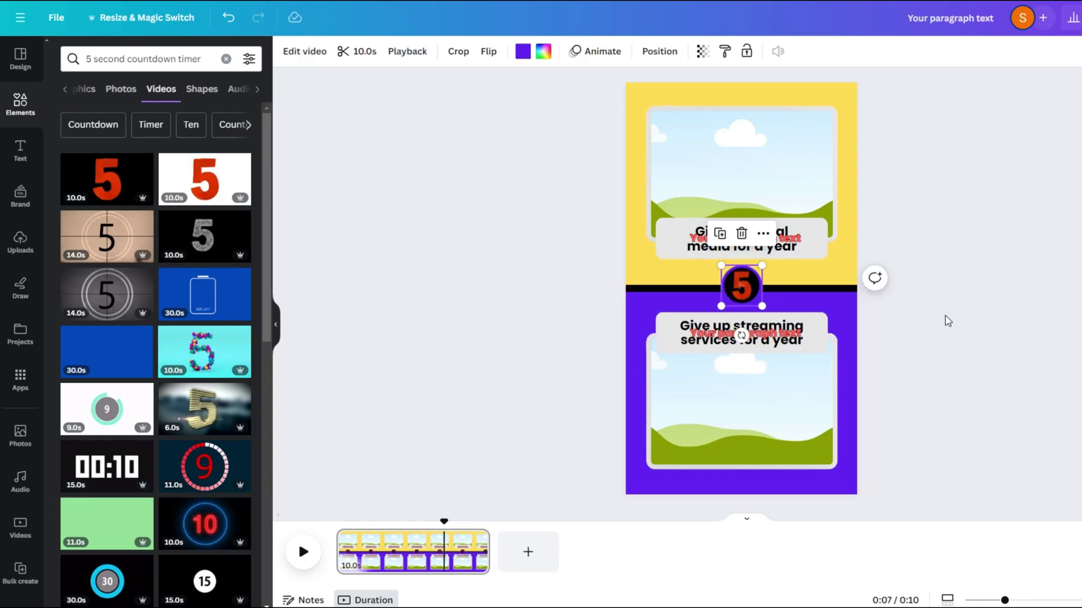
pyautogui.click(990, 291)
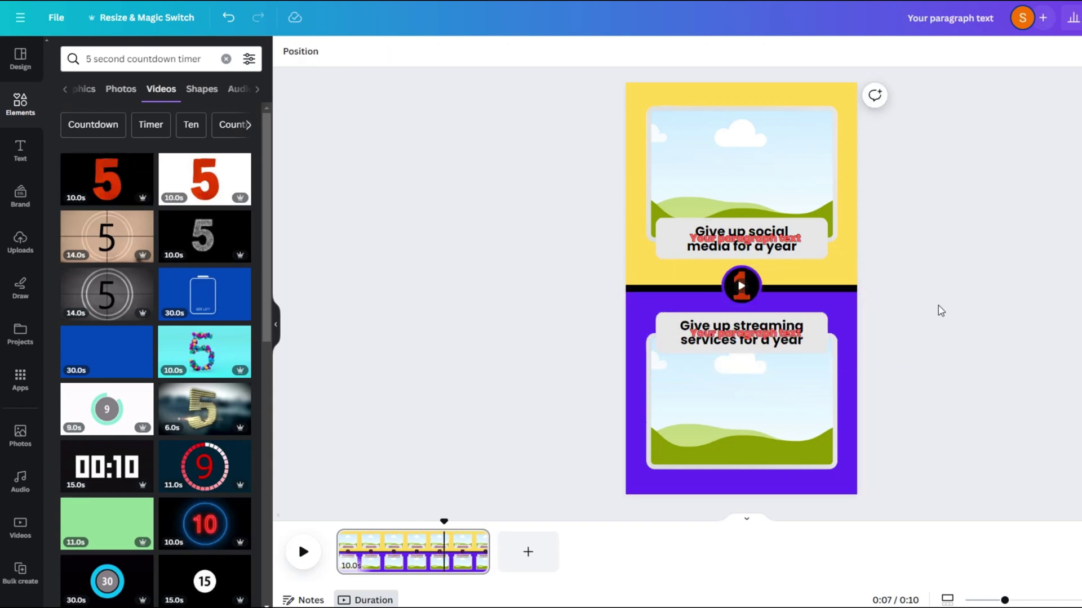
# Show timing for the lower frame, label and texts and trim their start so they last 8.4 s
pyautogui.moveTo(891, 320); pyautogui.dragTo(702, 422)
pyautogui.rightClick(726, 398)
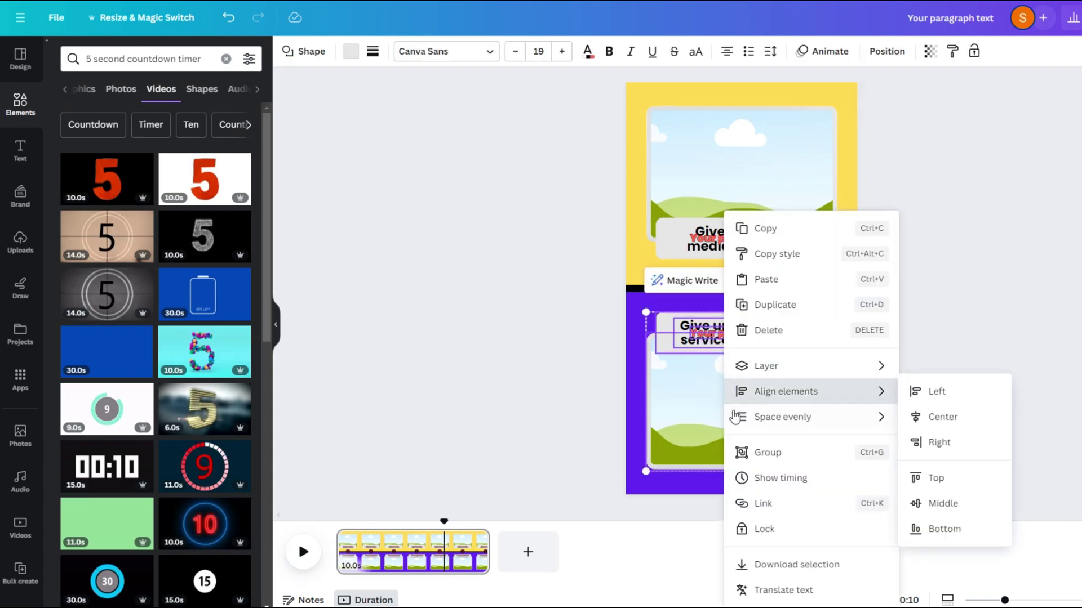
pyautogui.click(775, 479)
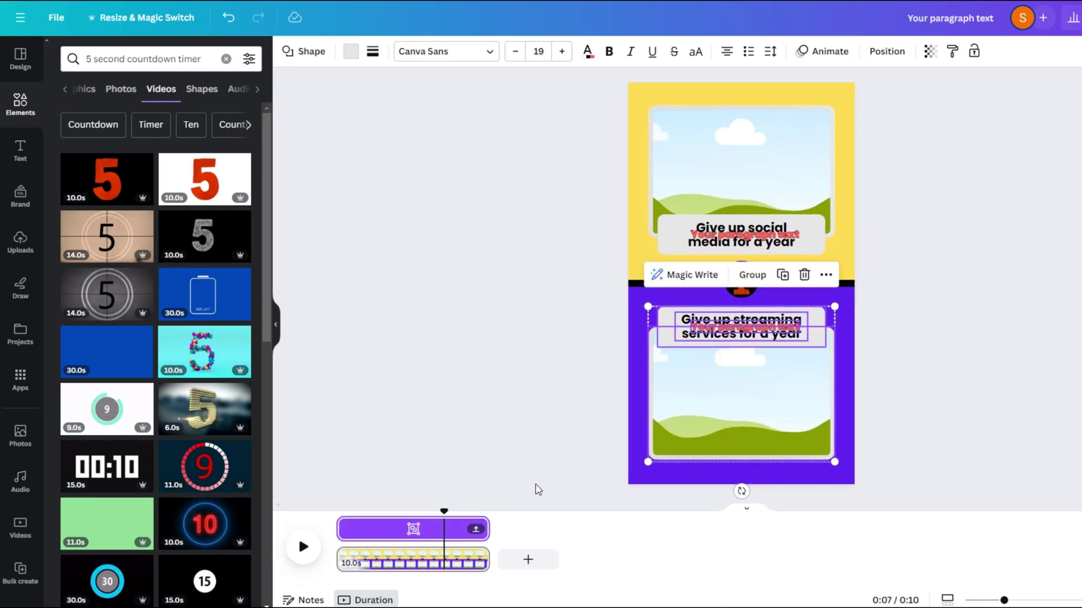
pyautogui.moveTo(444, 507); pyautogui.dragTo(370, 519)
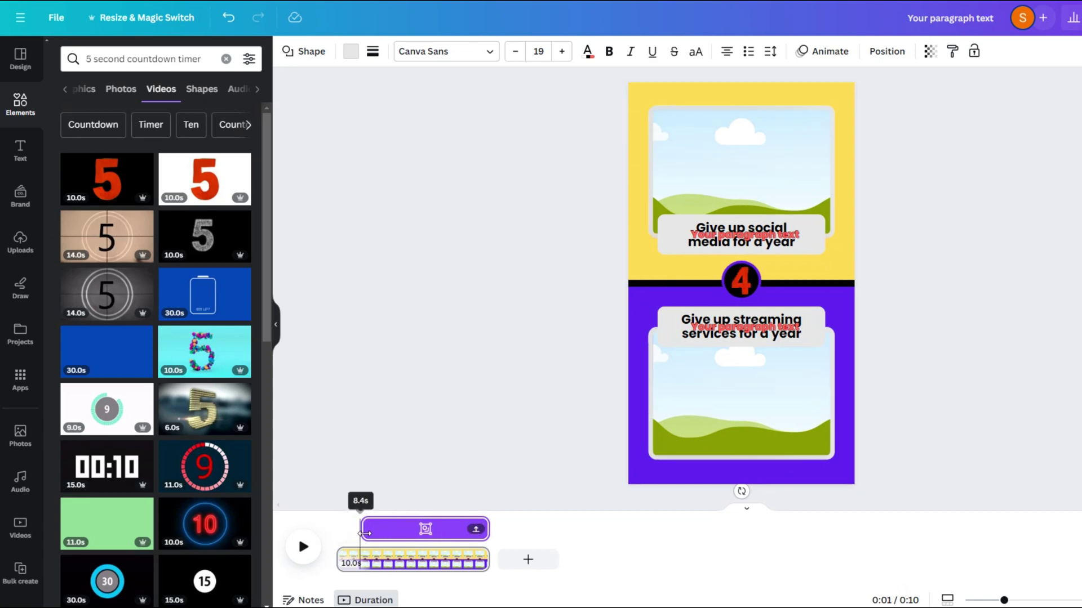
pyautogui.click(962, 158)
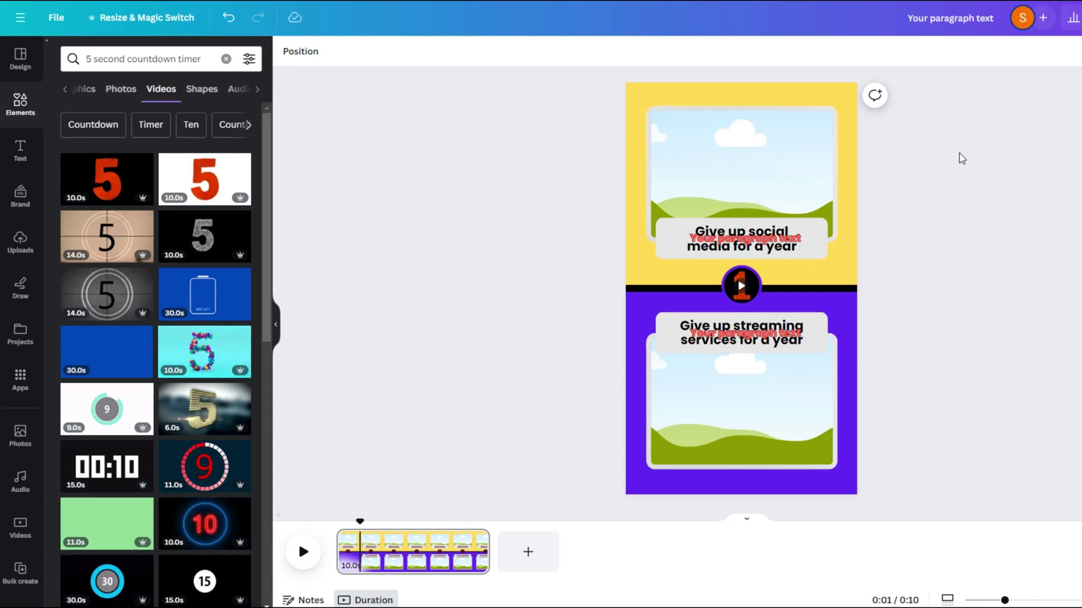
# Show timing for the countdown video, trim it to 4.9 s and move it to start at 1.7 s
pyautogui.rightClick(753, 291)
pyautogui.click(816, 428)
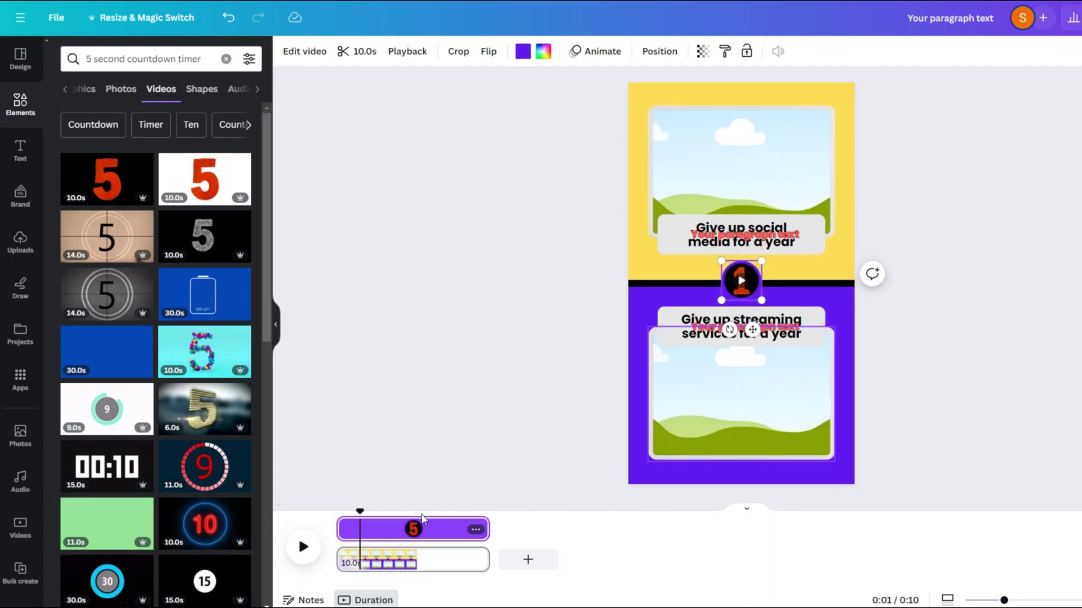
pyautogui.moveTo(487, 530); pyautogui.dragTo(403, 526)
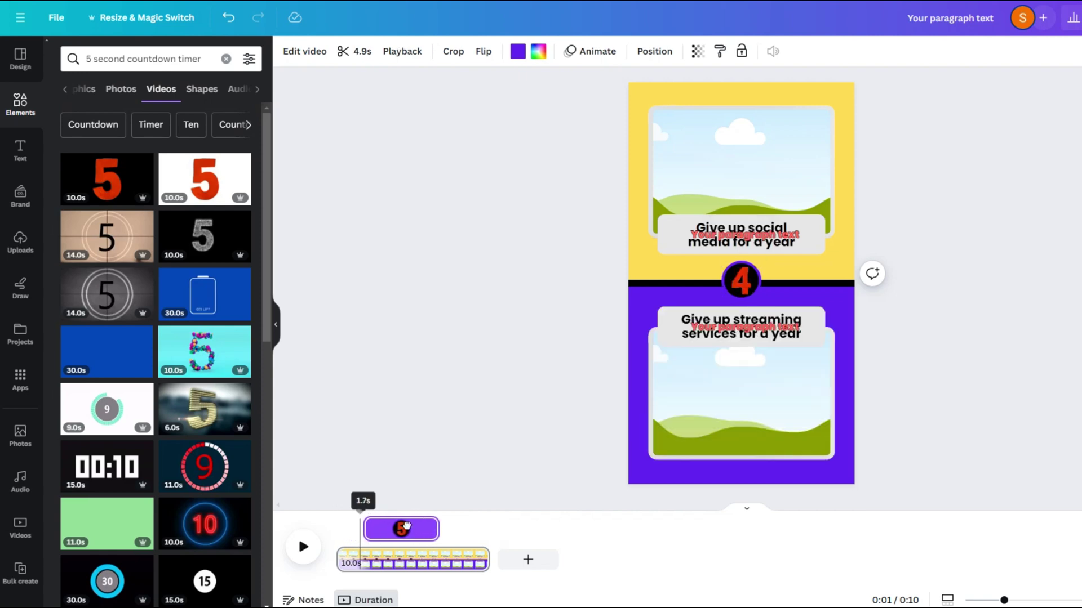
pyautogui.moveTo(406, 525); pyautogui.dragTo(425, 523)
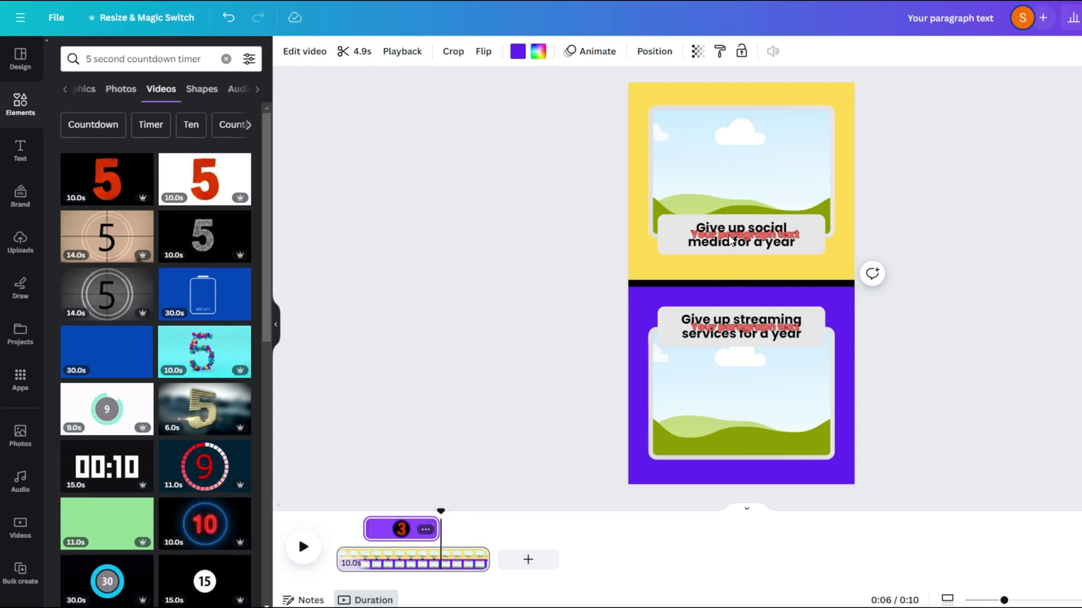
# Select both red placeholder texts and trim their start so they appear only once the countdown has ended
pyautogui.click(731, 240)
pyautogui.keyDown('shift'); pyautogui.click(764, 329); pyautogui.keyUp('shift')
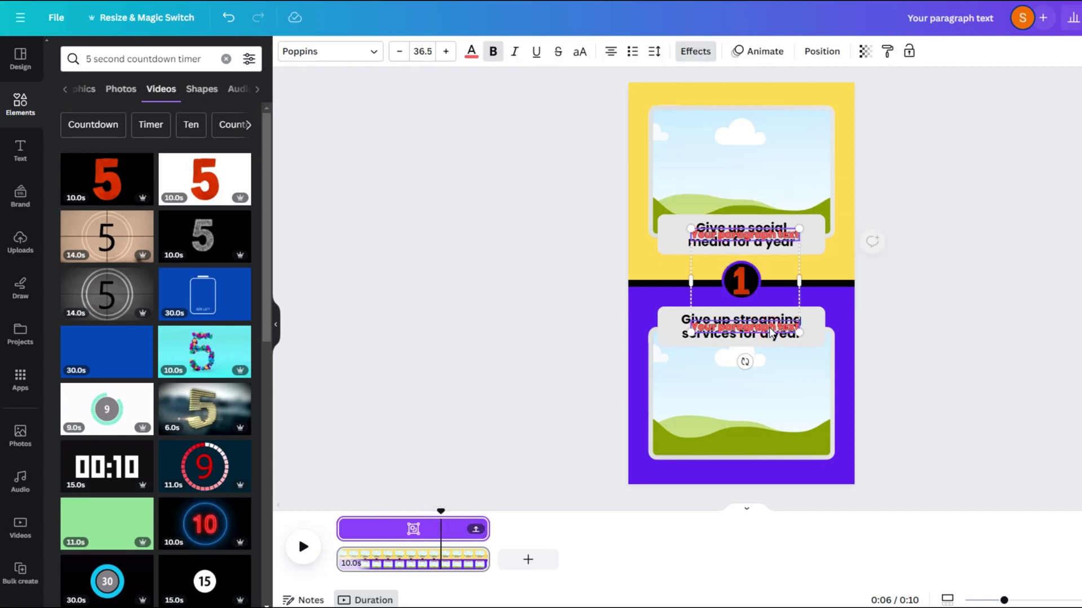
pyautogui.moveTo(337, 533); pyautogui.dragTo(444, 530)
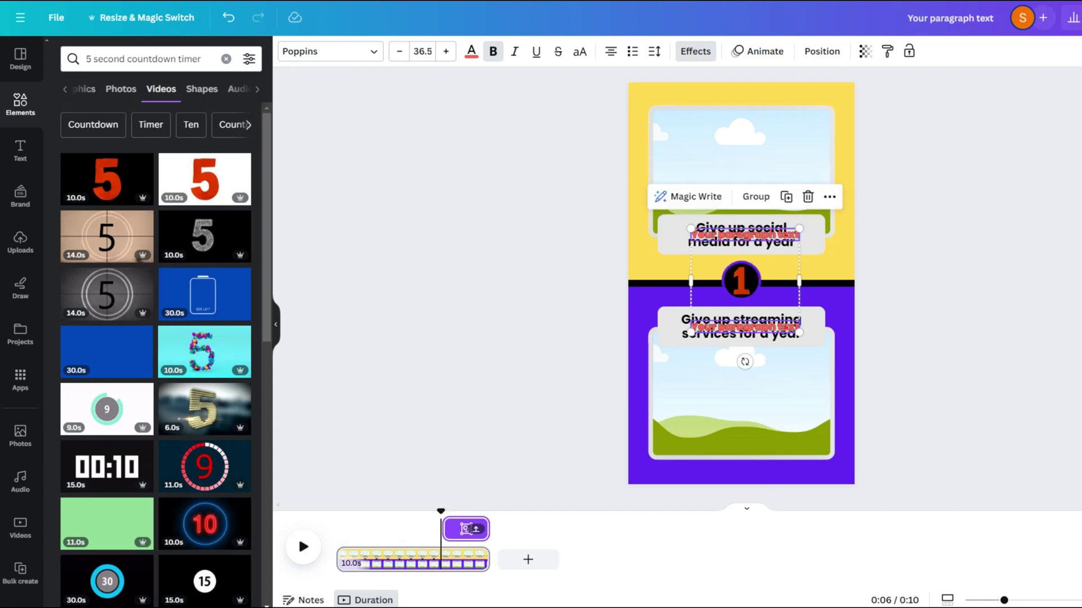
# Select both black option texts and shorten them so they disappear when the countdown ends
pyautogui.click(783, 231)
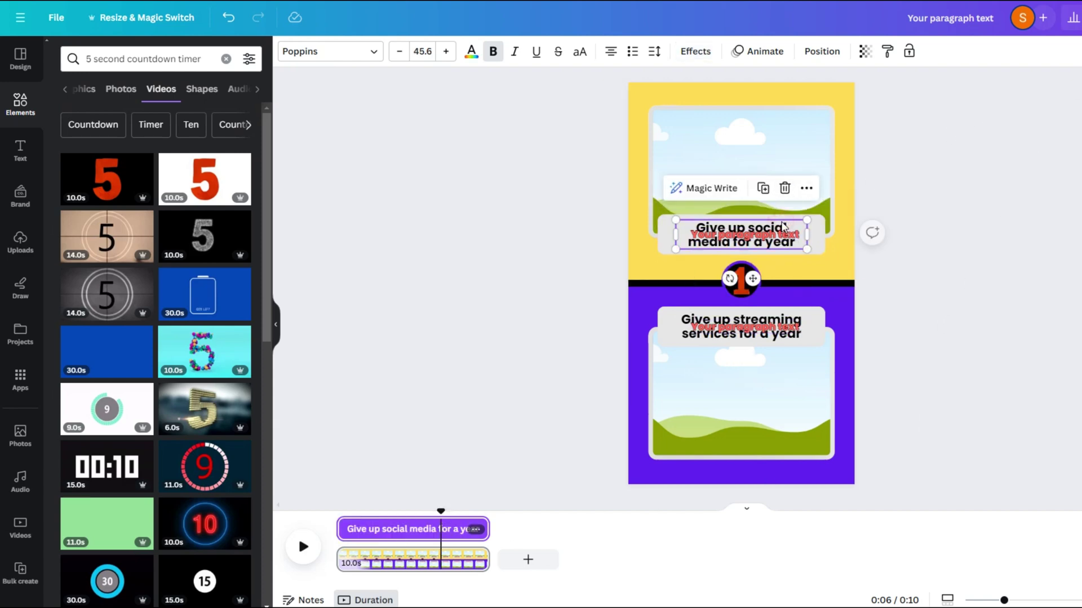
pyautogui.keyDown('shift'); pyautogui.click(804, 320); pyautogui.keyUp('shift')
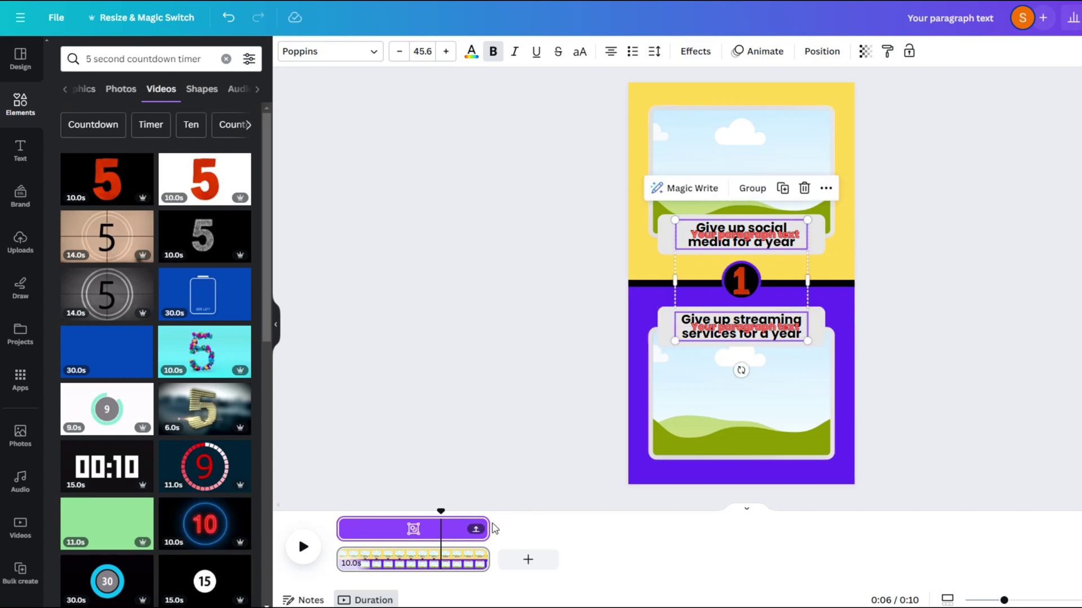
pyautogui.moveTo(482, 531); pyautogui.dragTo(434, 530)
pyautogui.click(732, 88)
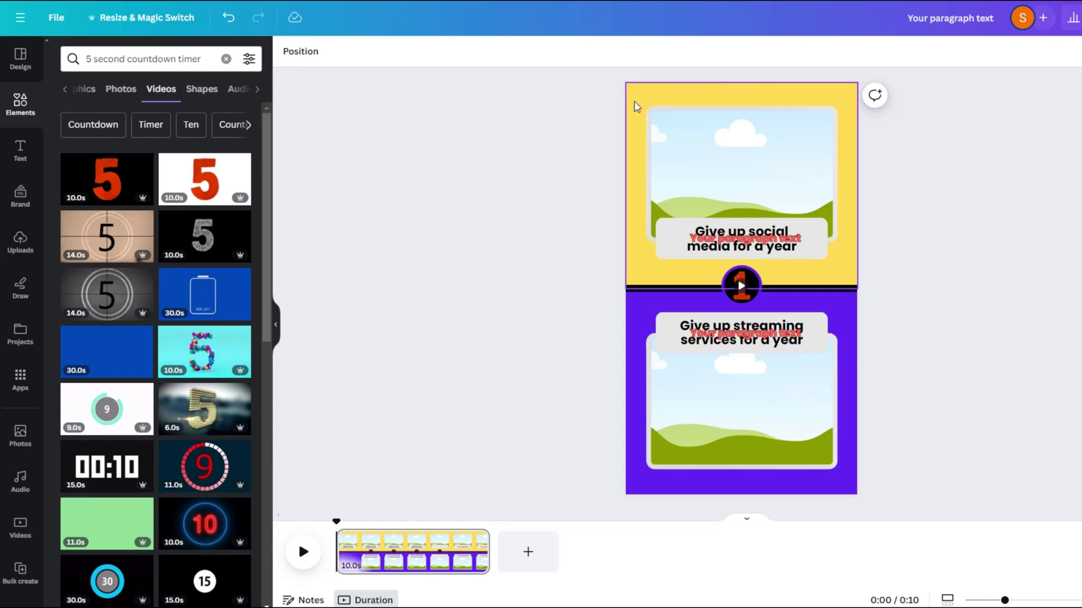
# Select all frames, labels, texts and the countdown and apply the Pop animation on enter only
pyautogui.moveTo(635, 101); pyautogui.dragTo(847, 479)
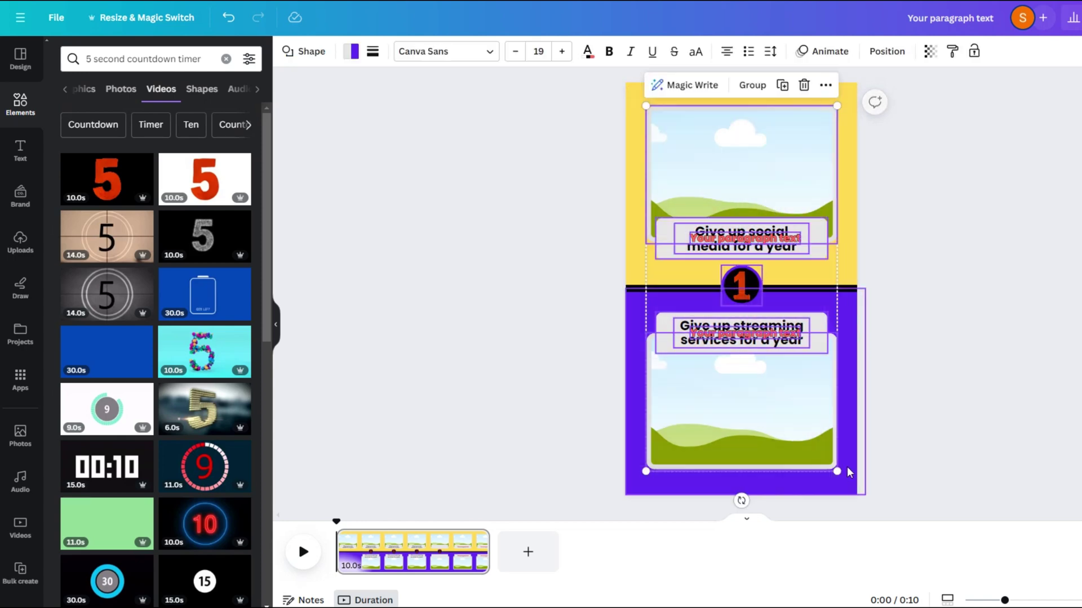
pyautogui.click(830, 55)
pyautogui.click(96, 300)
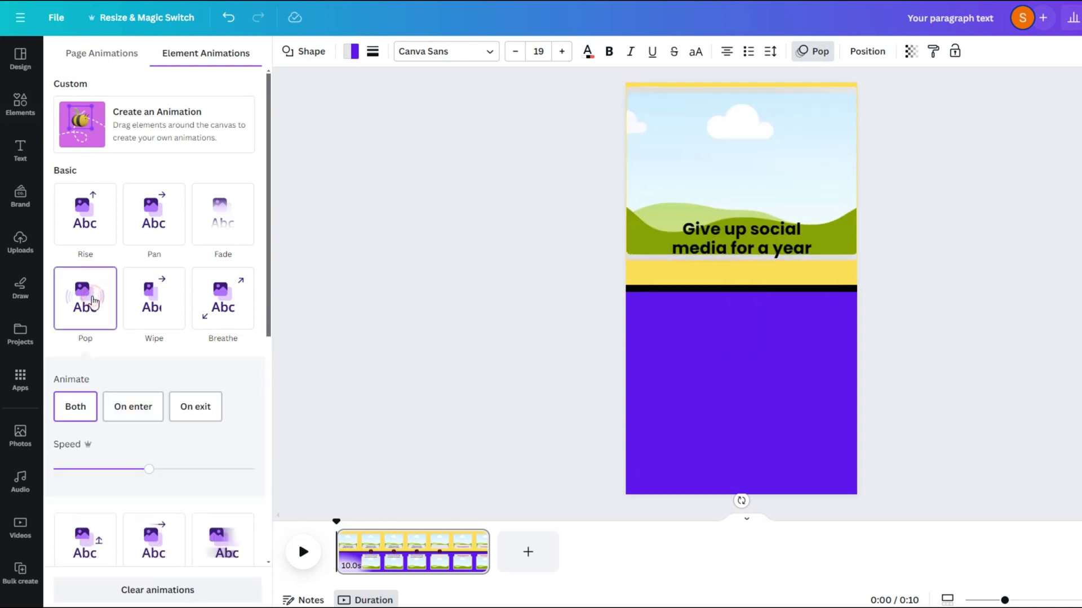
pyautogui.click(141, 413)
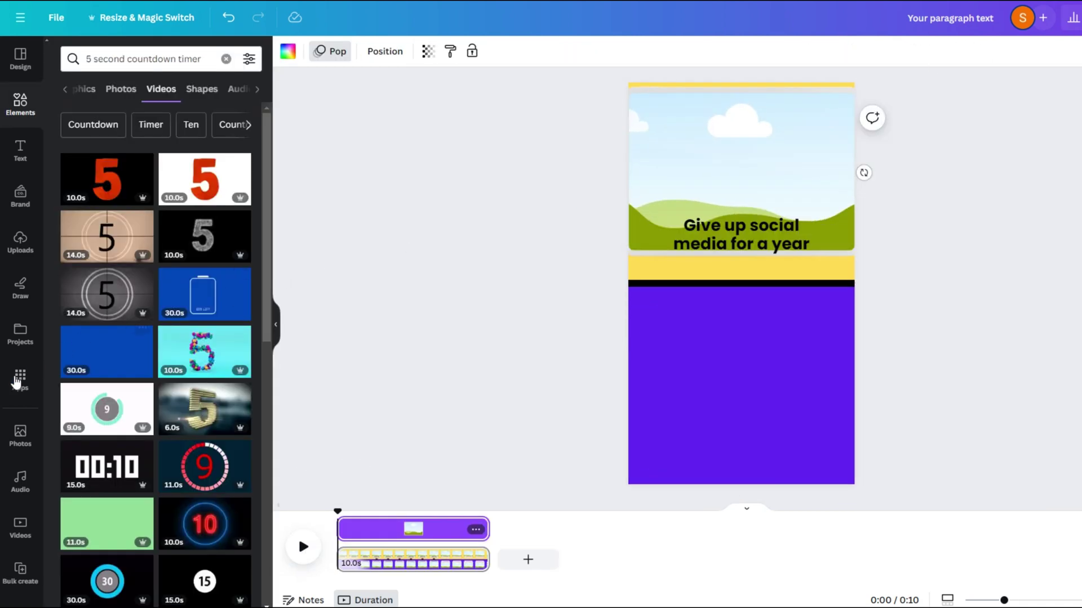
# Search the audio library for "golf swing 19" and add the Golf Club Swing 16 sound at the start of the video
pyautogui.click(17, 382)
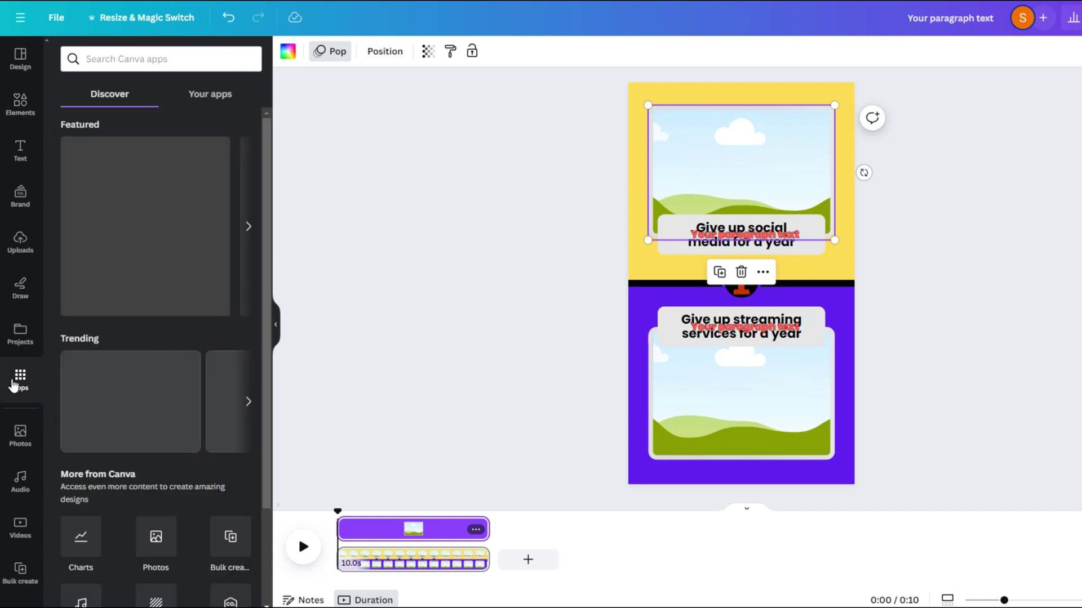
pyautogui.scroll(-3, 210, 561)
pyautogui.click(80, 479)
pyautogui.click(176, 50)
pyautogui.write('golf swing')
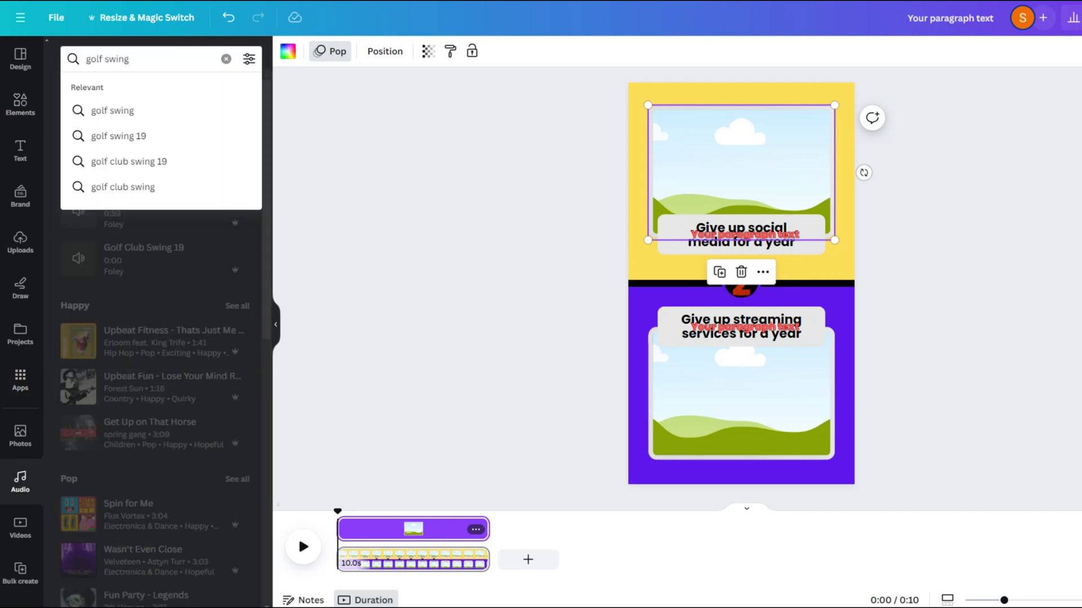
pyautogui.click(119, 135)
pyautogui.click(139, 343)
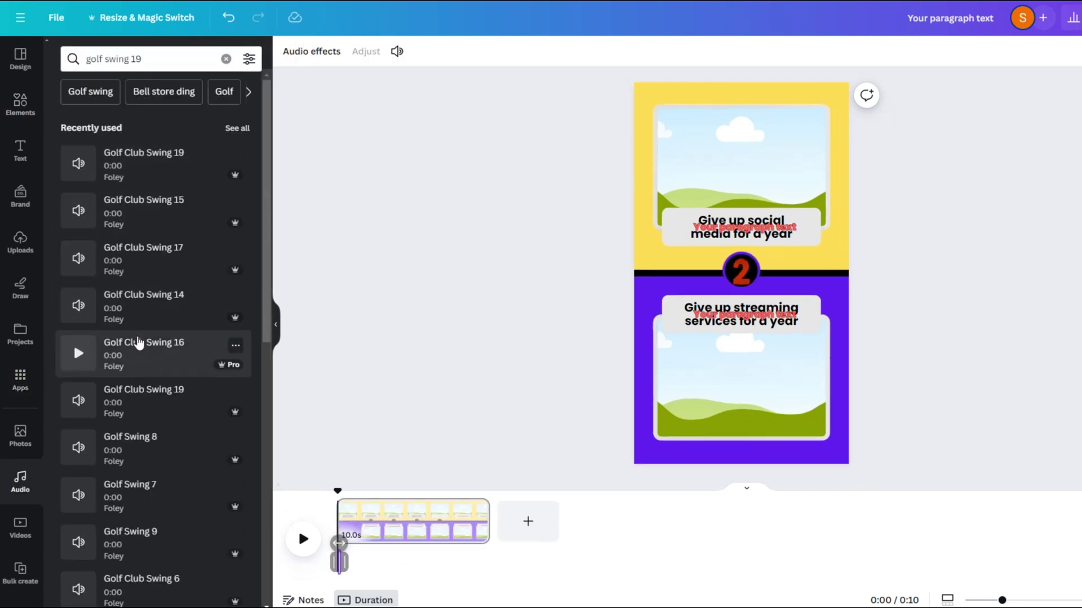
# Add the Golf Club Swing 19 sound to the timeline at about the 1-second mark
pyautogui.click(810, 366)
pyautogui.moveTo(337, 482); pyautogui.dragTo(358, 477)
pyautogui.click(146, 393)
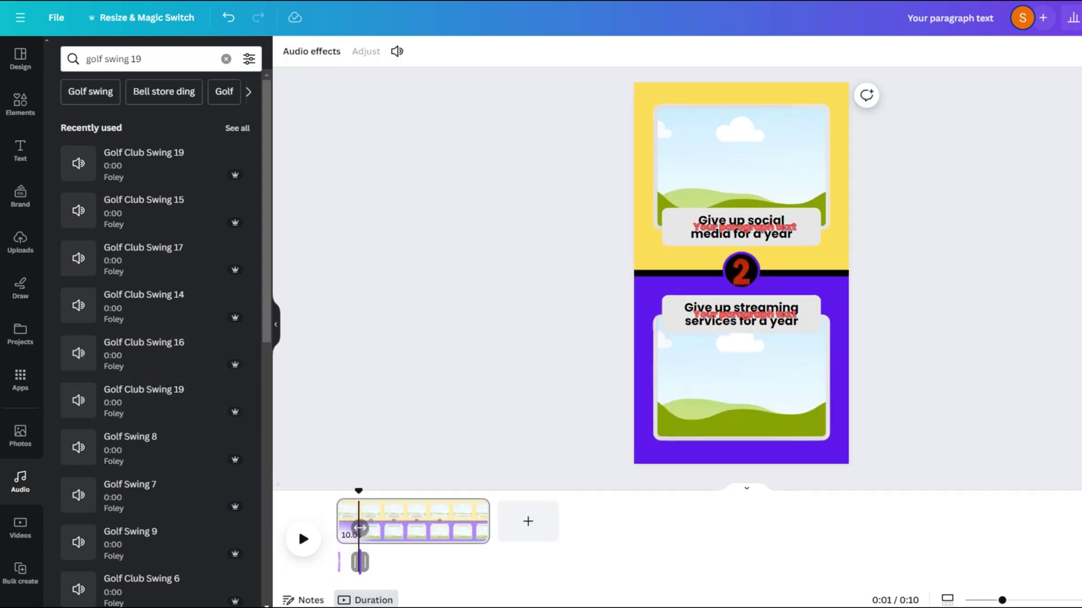
# Show the timing of the countdown video on the timeline
pyautogui.click(745, 281)
pyautogui.click(740, 287)
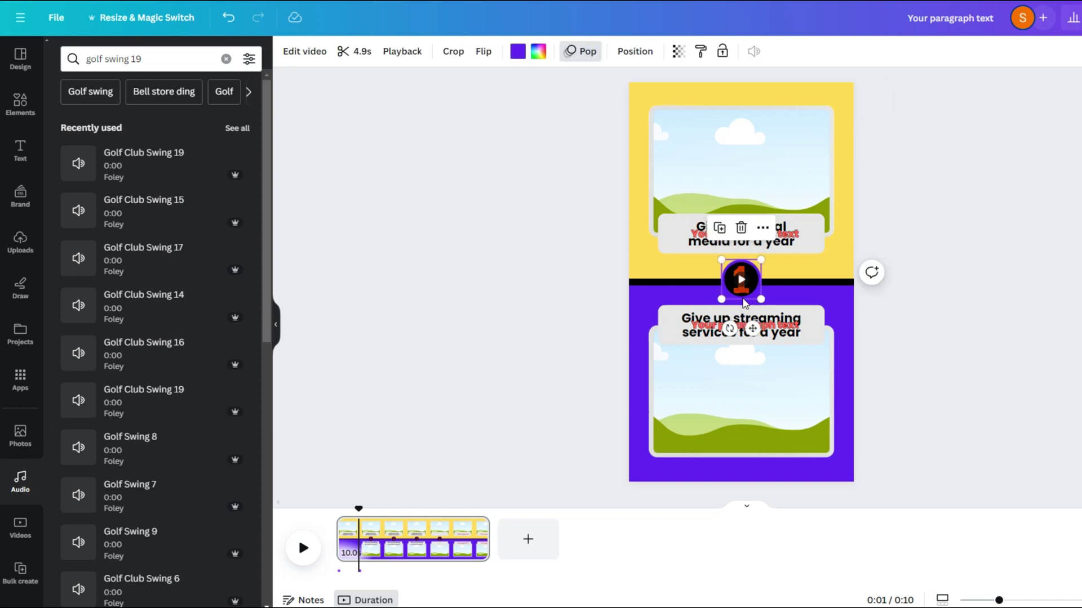
pyautogui.rightClick(741, 283)
pyautogui.click(792, 435)
# Search for "egg timer" audio, place Egg Timer Tic Toc at 1.7 s and trim it to 4.7 s so it ends with the countdown
pyautogui.moveTo(157, 59); pyautogui.dragTo(76, 59)
pyautogui.write('egg timer')
pyautogui.press('Return')
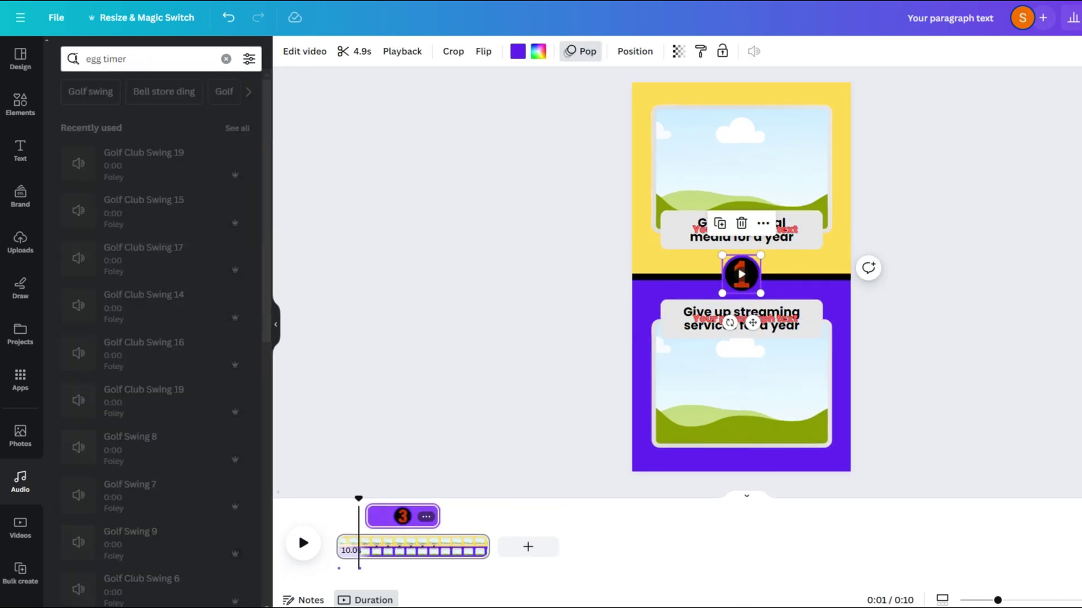
pyautogui.moveTo(133, 152); pyautogui.dragTo(371, 535)
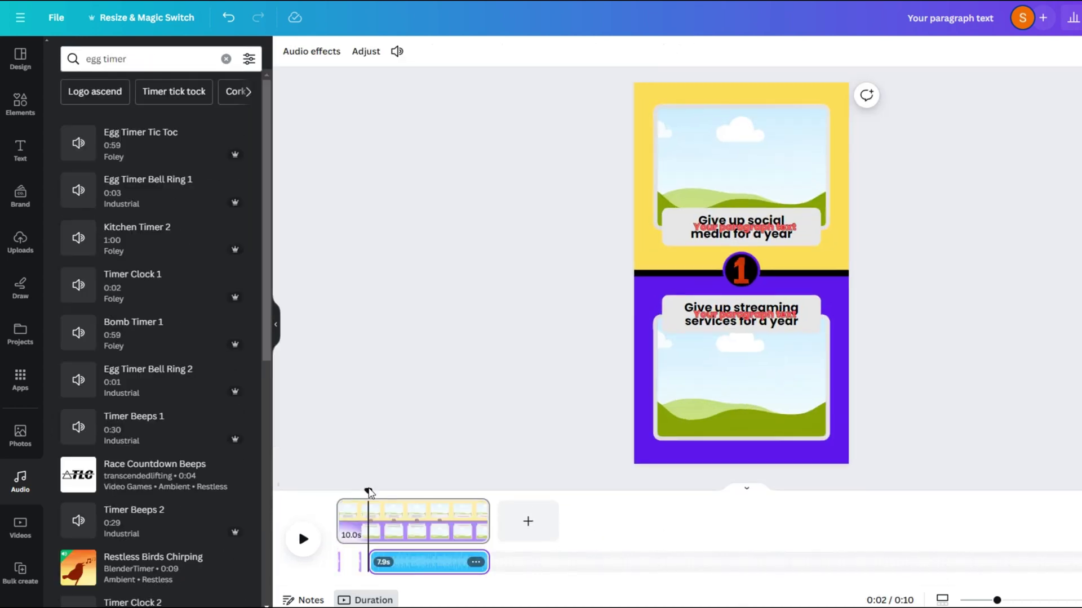
pyautogui.click(398, 561)
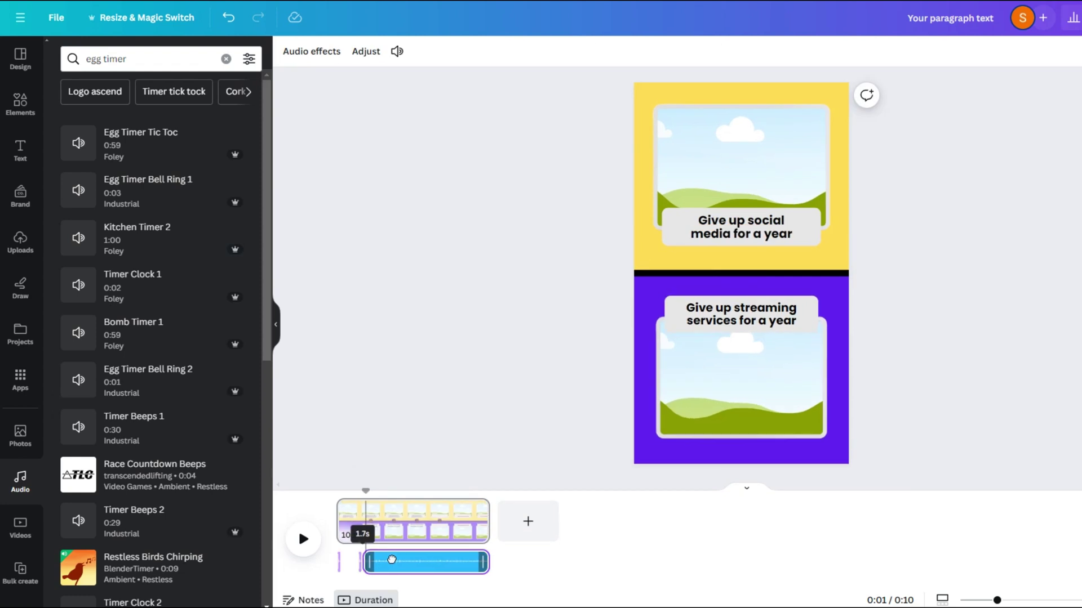
pyautogui.moveTo(367, 482); pyautogui.dragTo(441, 501)
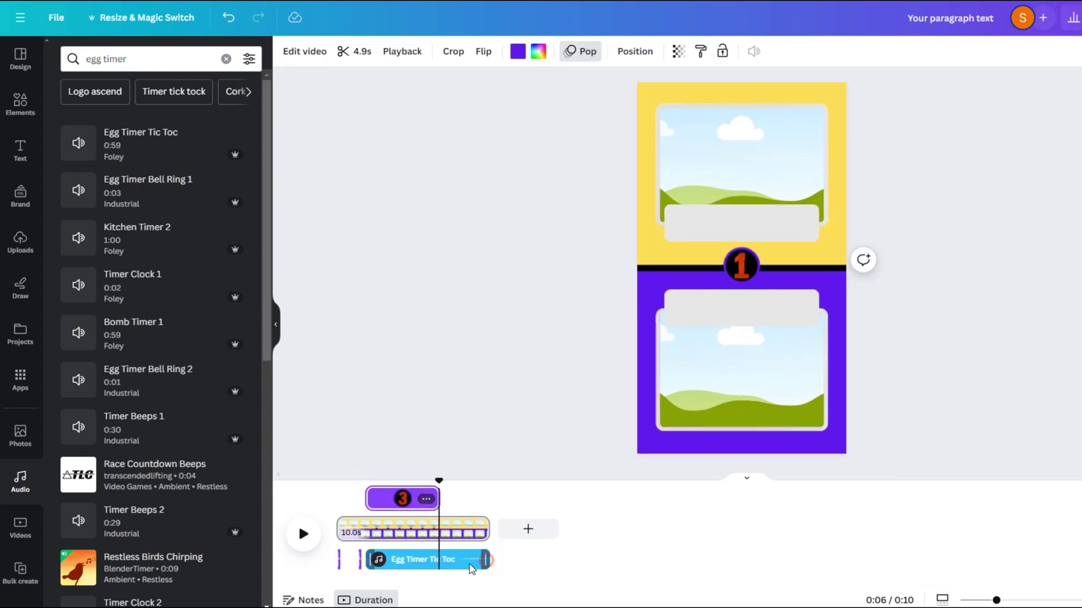
pyautogui.moveTo(486, 560); pyautogui.dragTo(438, 563)
# Search audio for "bell store clerk 1" and place the Bell Store Clerk 1 sound directly after the egg timer clip
pyautogui.write('bell store')
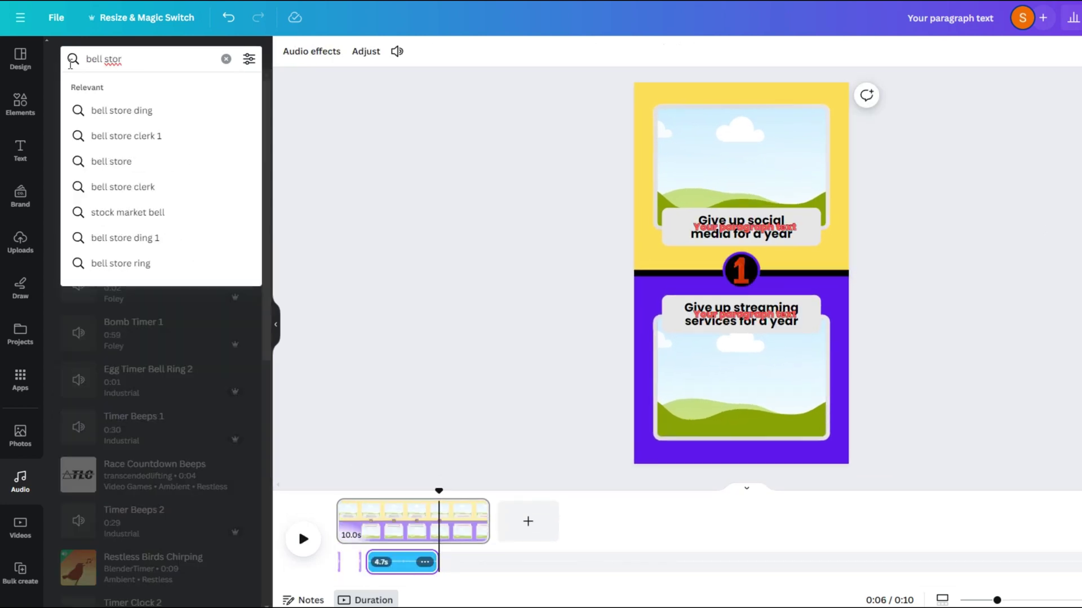
pyautogui.click(92, 137)
pyautogui.moveTo(193, 140); pyautogui.dragTo(454, 549)
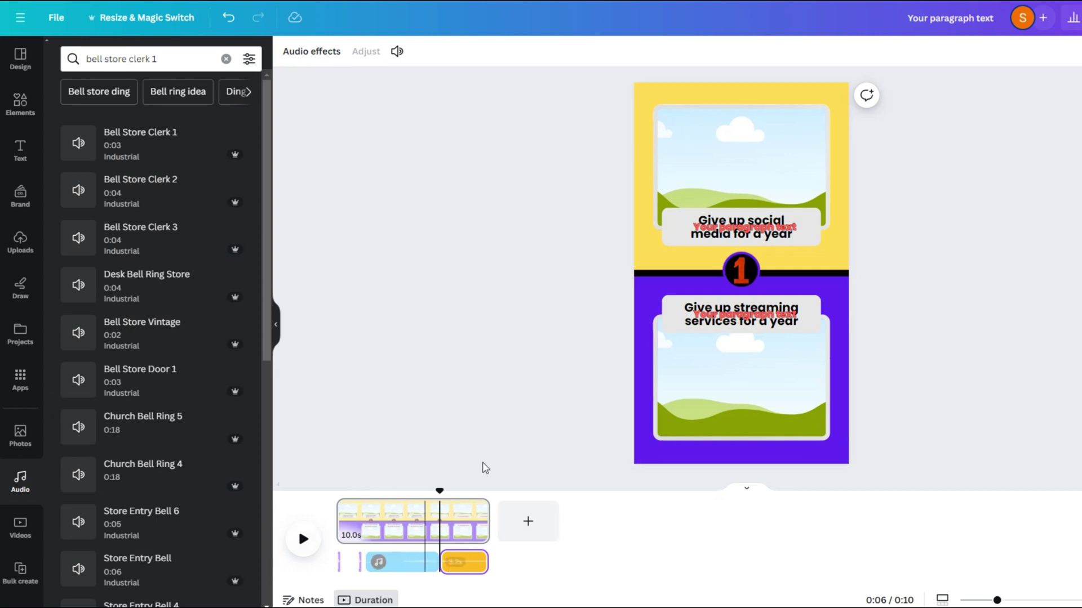
# Delete all frames, labels, texts and the countdown so only the background and audio remain, and download the page as an MP4 video
pyautogui.moveTo(645, 93); pyautogui.dragTo(845, 462)
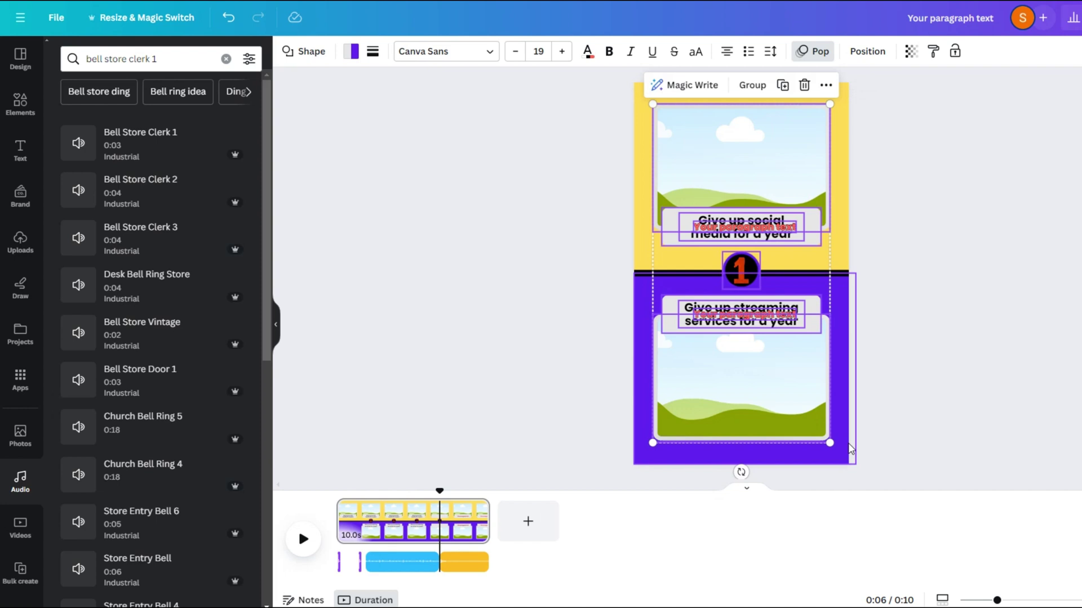
pyautogui.press('Delete')
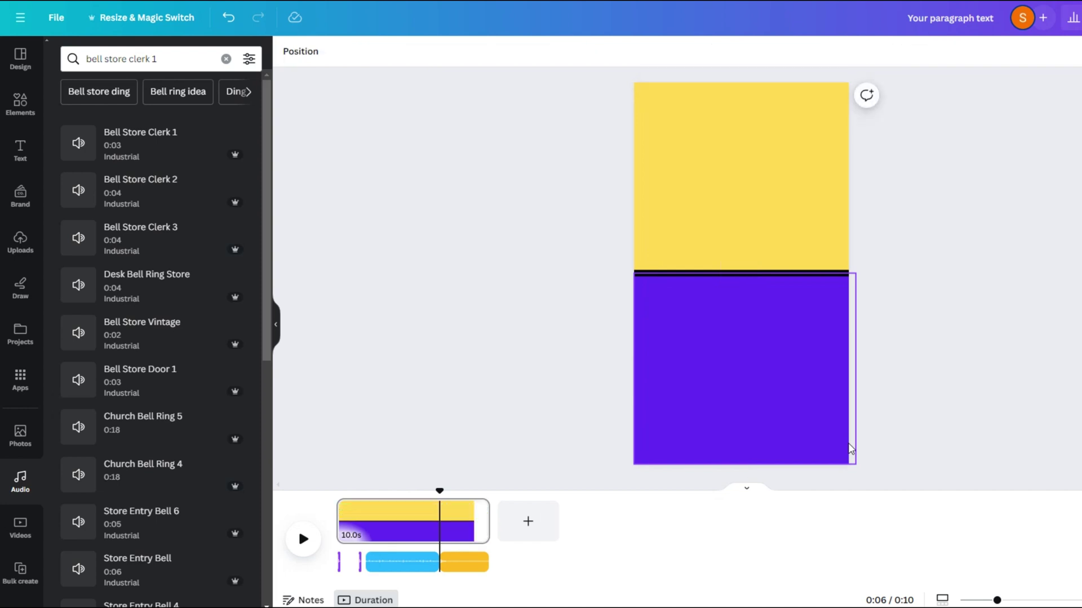
pyautogui.click(1079, 18)
pyautogui.click(1077, 338)
pyautogui.click(1077, 226)
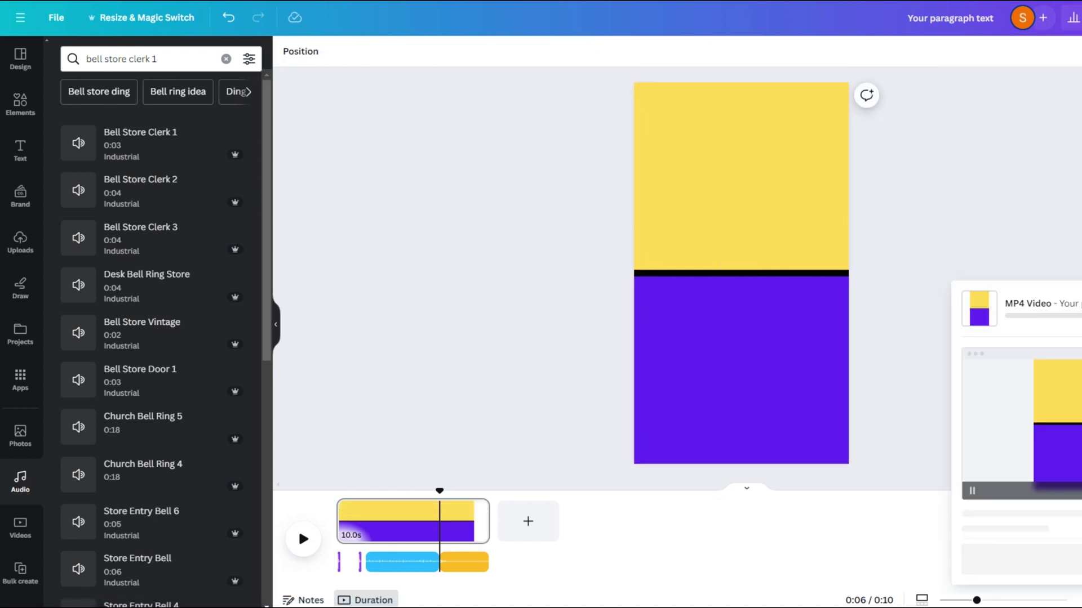
pyautogui.press('Return')
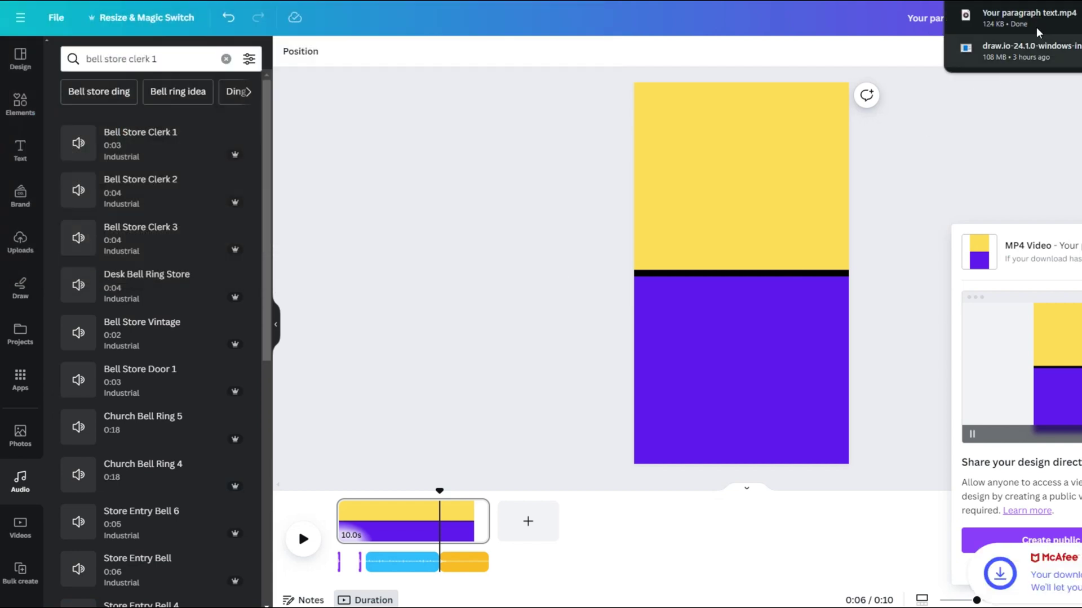
pyautogui.click(946, 138)
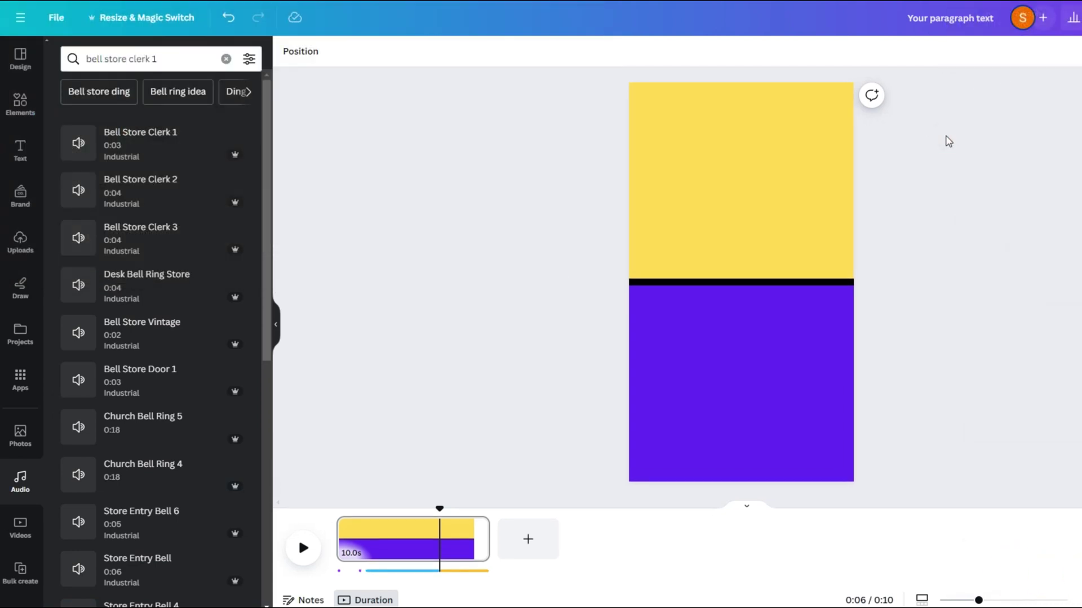
# Undo the deletion of the page elements and delete every audio clip from the timeline
pyautogui.hotkey('ctrl', 'z')
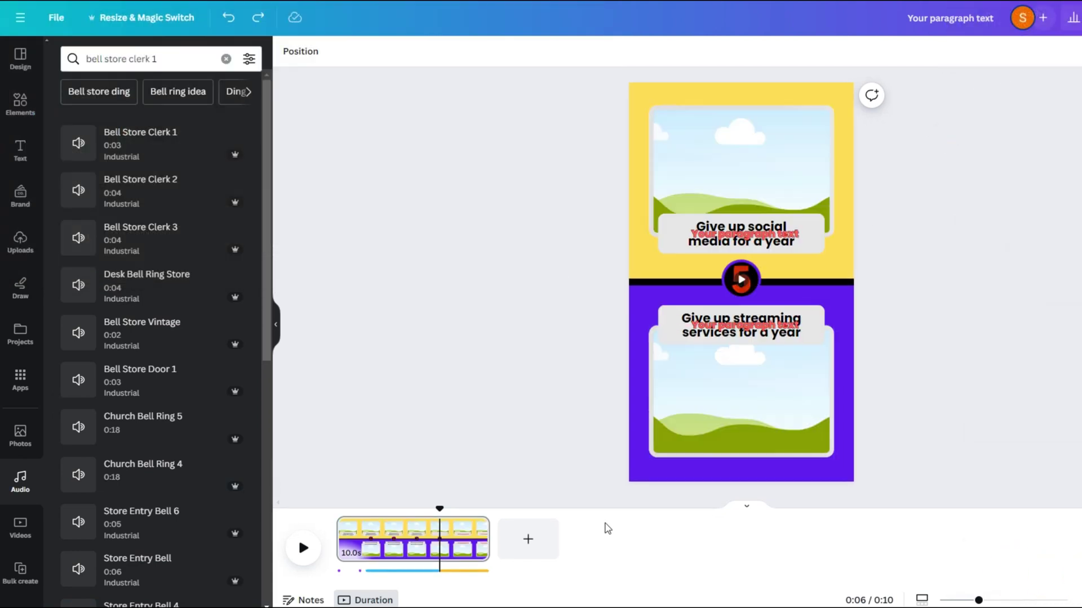
pyautogui.click(475, 573)
pyautogui.press('Delete')
pyautogui.click(415, 571)
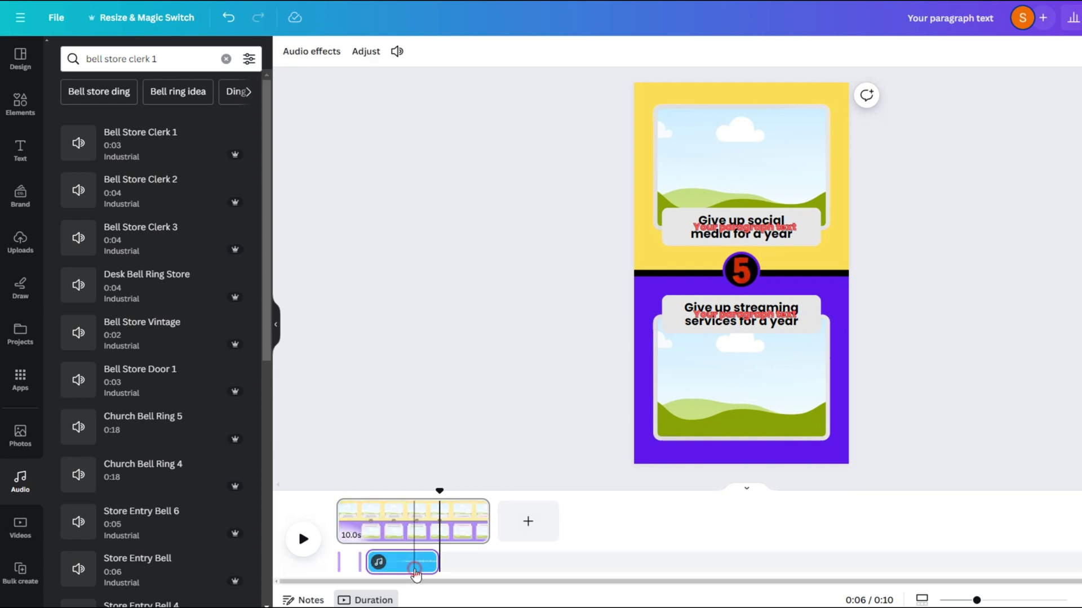
pyautogui.press('Delete')
pyautogui.click(360, 570)
pyautogui.press('Delete')
pyautogui.click(341, 569)
pyautogui.press('Delete')
# Upload the downloaded file Your paragraph text.mp4, set it as the page background and preview the page at about 1 s
pyautogui.click(1070, 1)
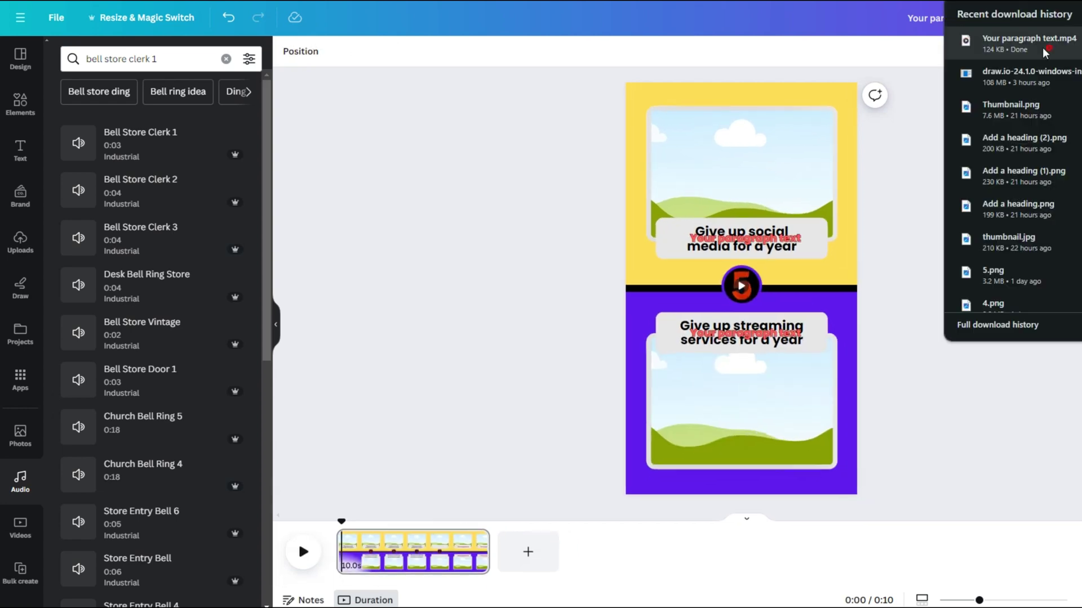
pyautogui.moveTo(1045, 50); pyautogui.dragTo(441, 228)
pyautogui.moveTo(93, 178); pyautogui.dragTo(652, 288)
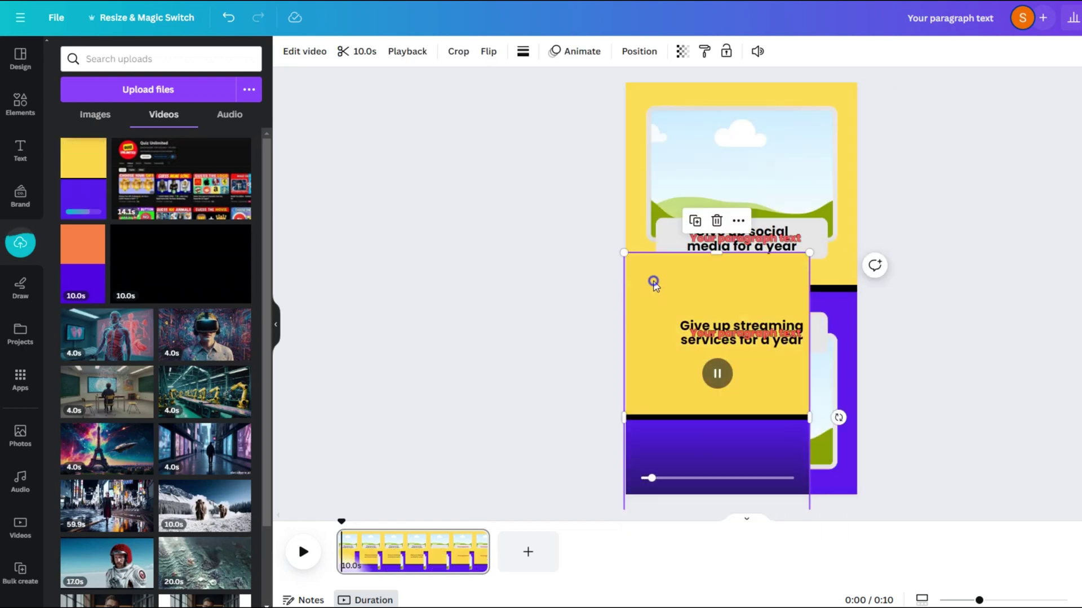
pyautogui.rightClick(653, 285)
pyautogui.click(733, 546)
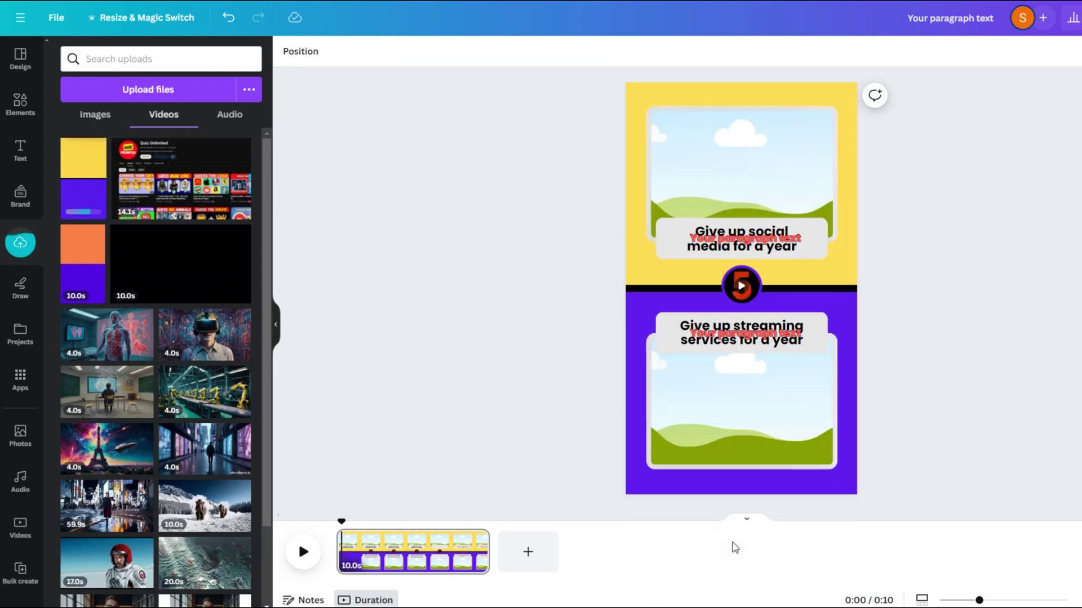
pyautogui.moveTo(341, 522); pyautogui.dragTo(363, 522)
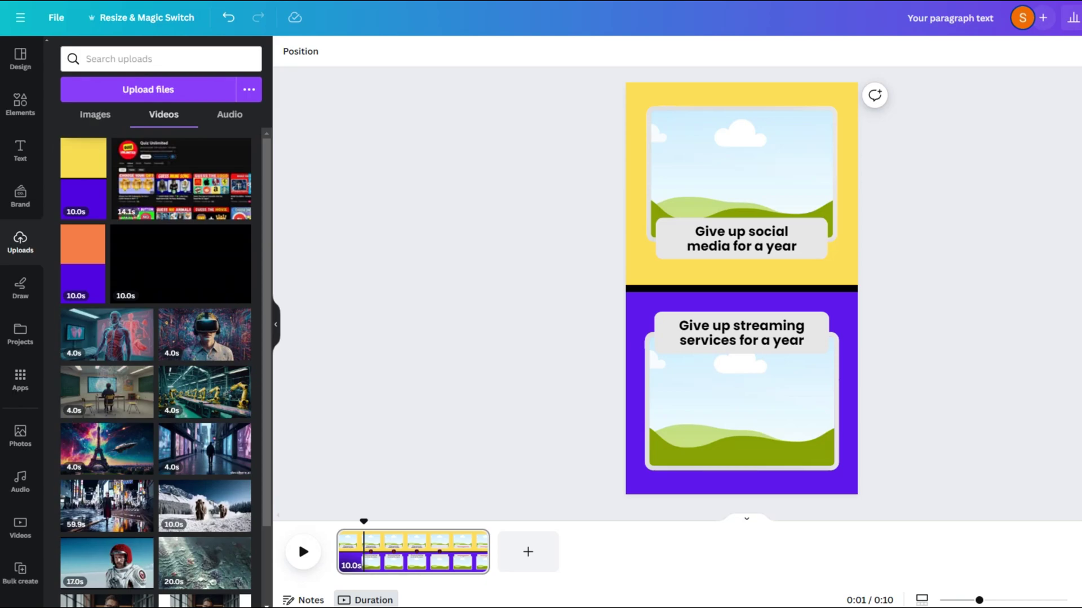
# Switch to ChatGPT to check the first Option A and Option B entries in the question table, and return to Canva
pyautogui.click(784, 1)
pyautogui.click(525, 307)
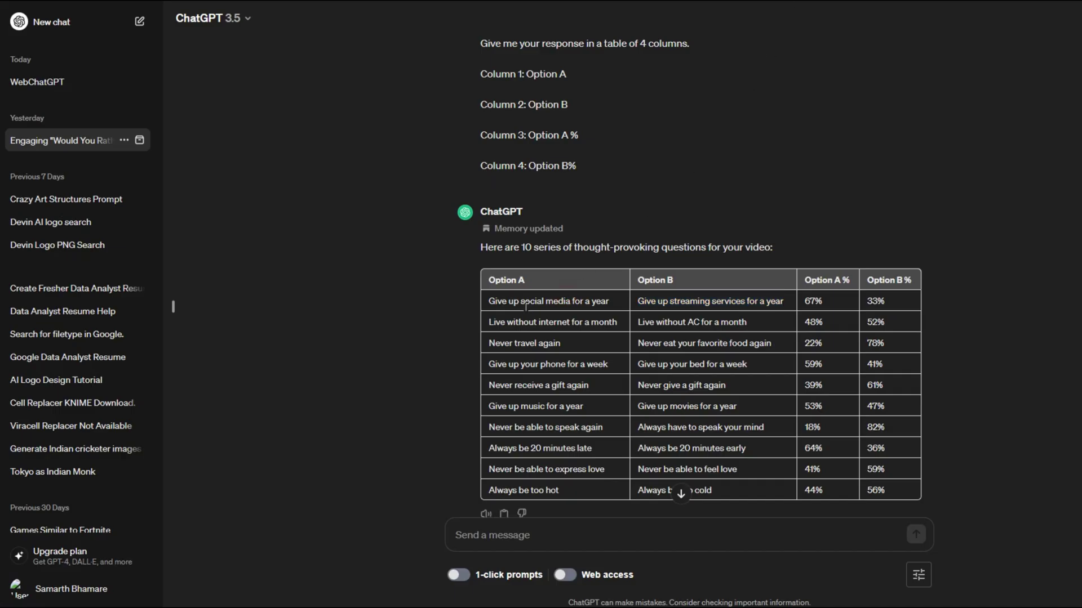
pyautogui.hotkey('alt', 'Tab')
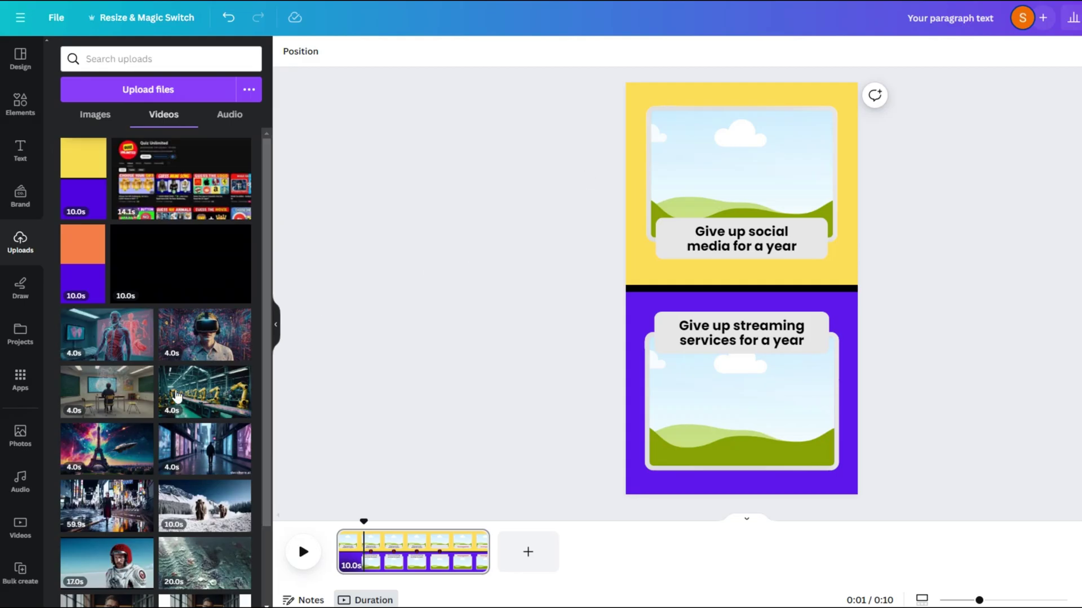
# Search photos for "social media" and save the rainbow-coloured keyboard photo to a new folder named PartA
pyautogui.click(35, 436)
pyautogui.click(181, 56)
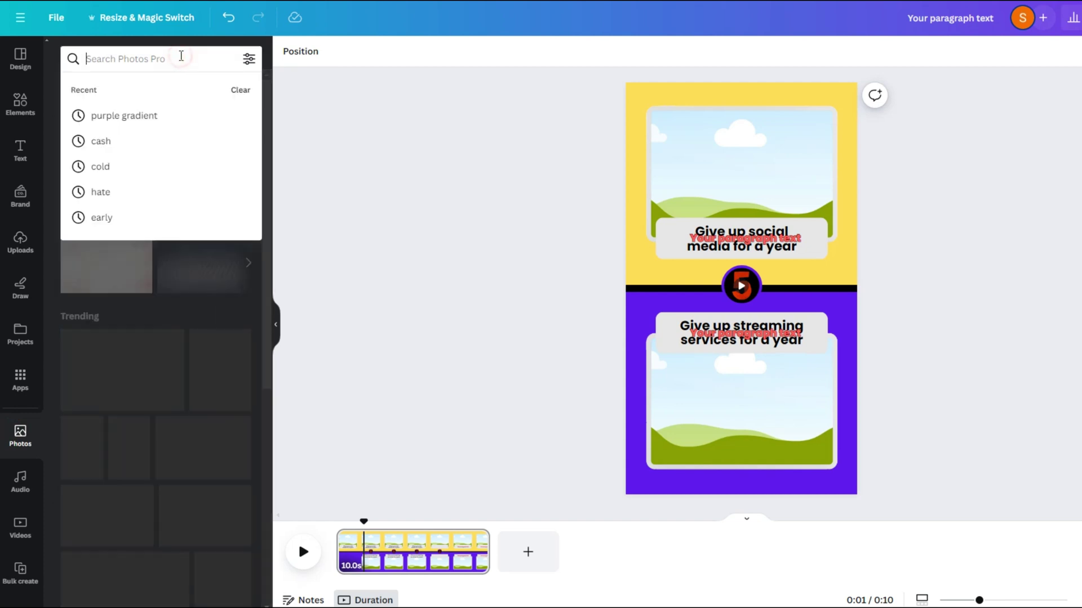
pyautogui.write('social m')
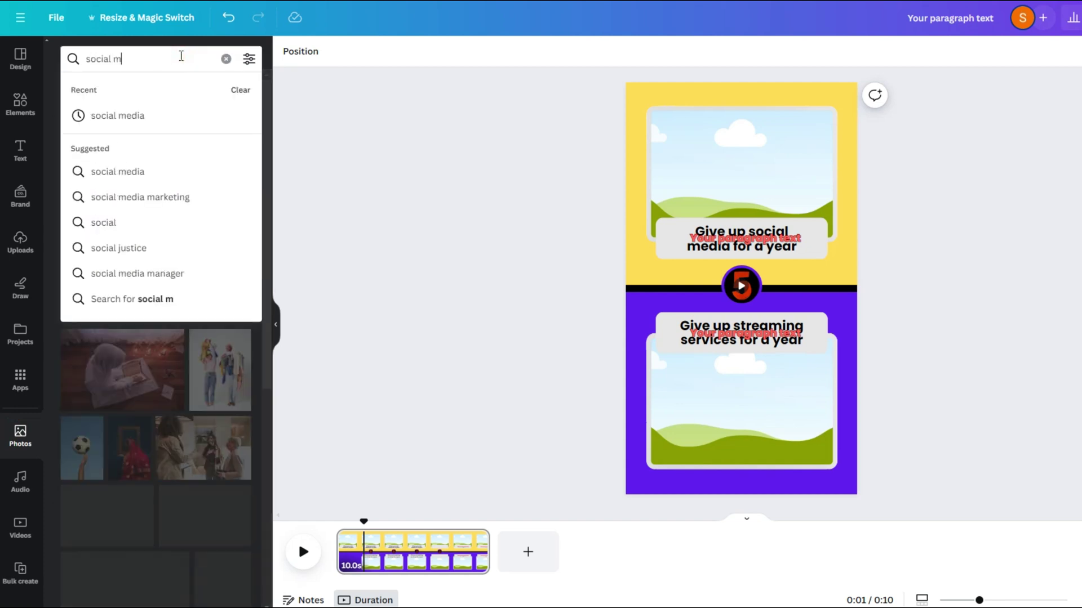
pyautogui.write('edia')
pyautogui.press('Return')
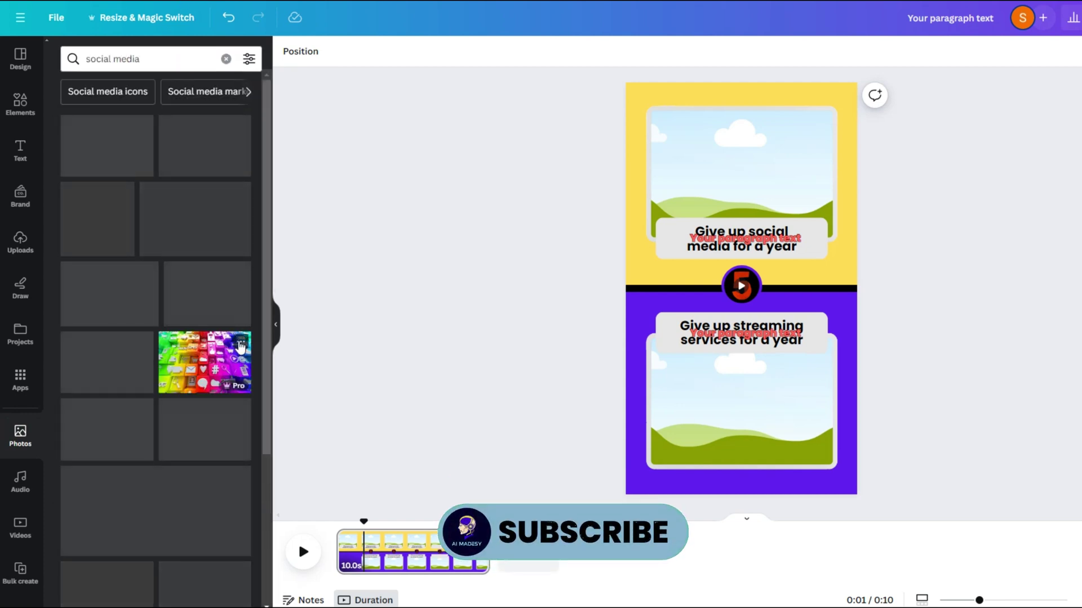
pyautogui.click(241, 345)
pyautogui.click(296, 565)
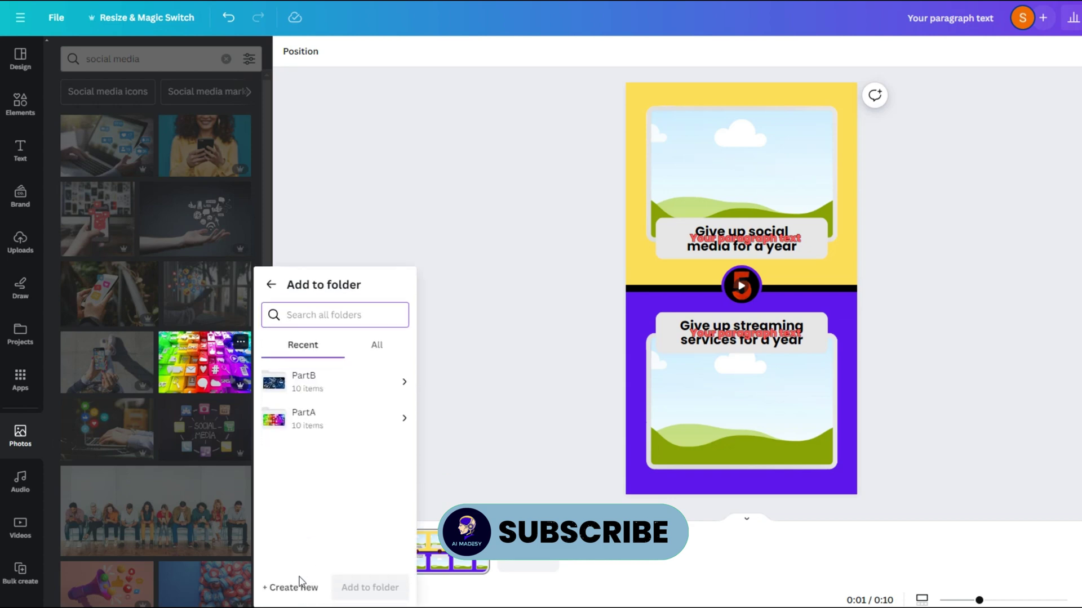
pyautogui.click(297, 589)
pyautogui.write('PartA')
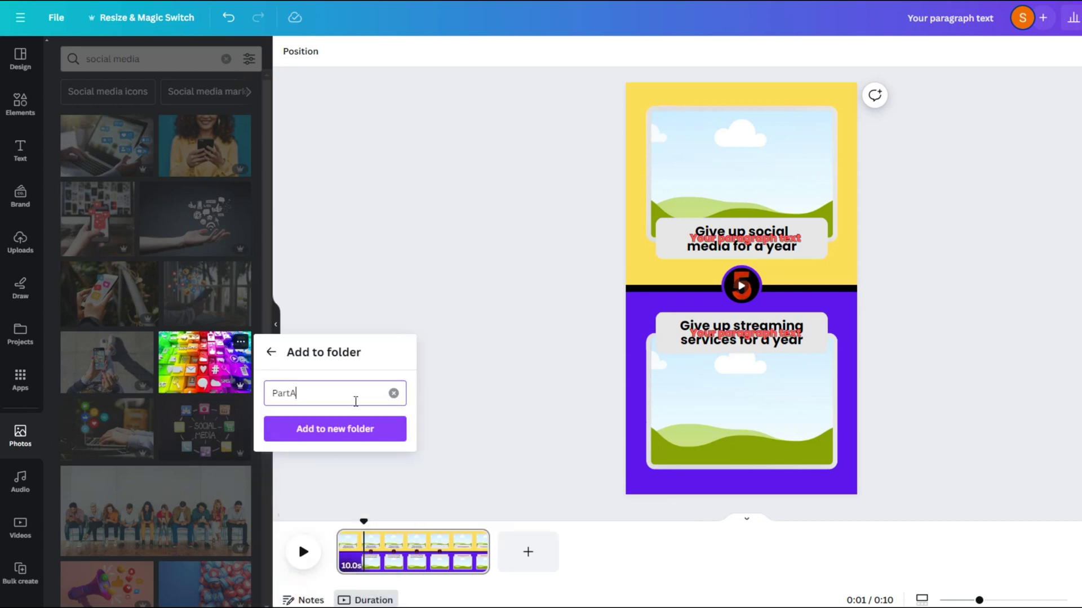
pyautogui.click(333, 429)
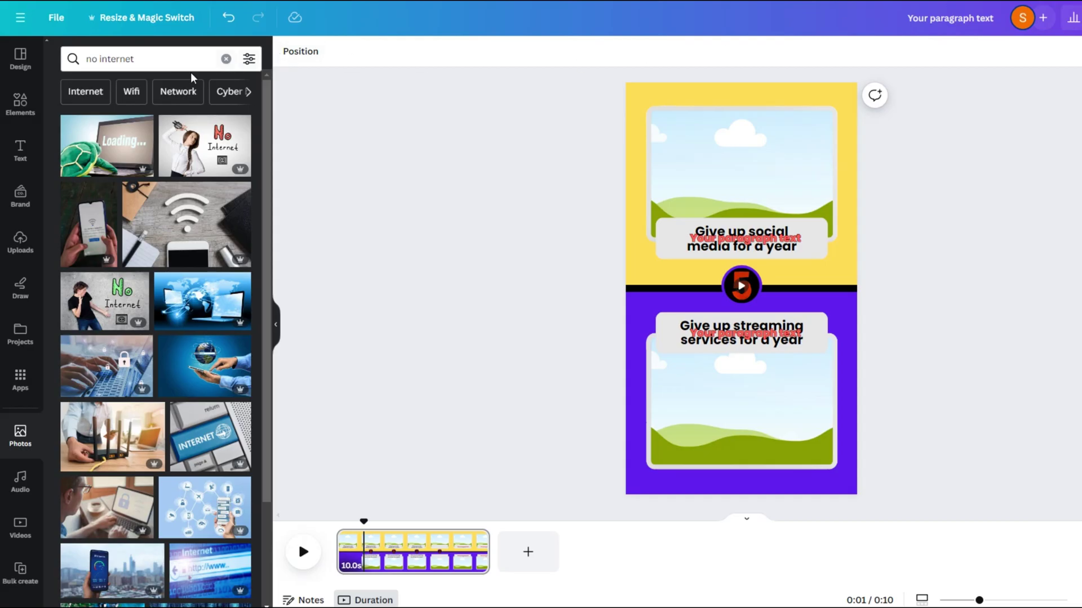
# Search photos for "streaming service" and save the photo of a remote pointed at a TV to a new folder named PartB
pyautogui.moveTo(180, 59); pyautogui.dragTo(28, 62)
pyautogui.write('streami')
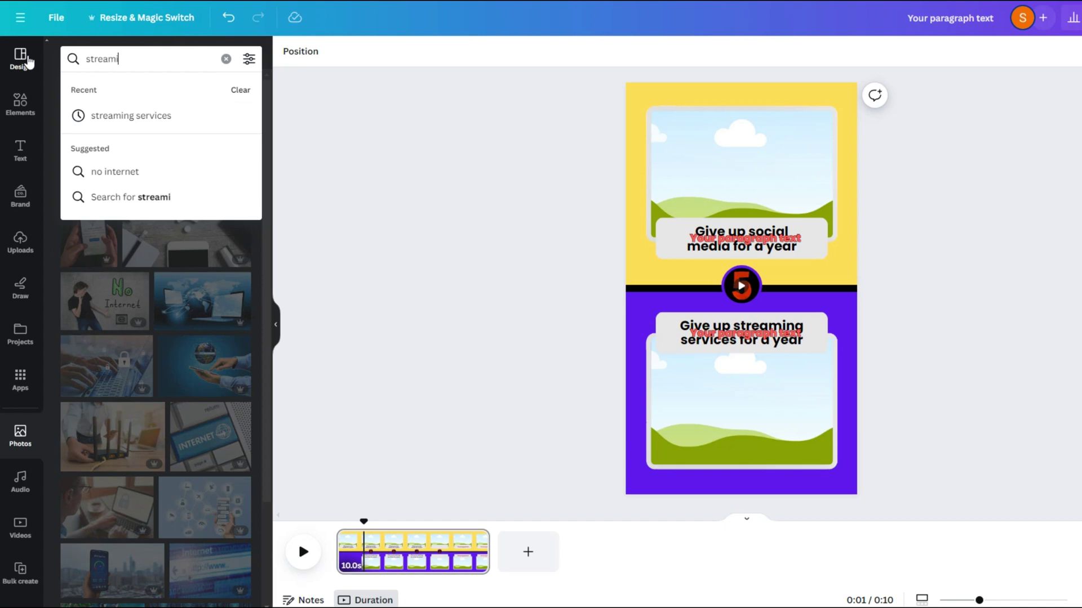
pyautogui.write('ng service')
pyautogui.press('Return')
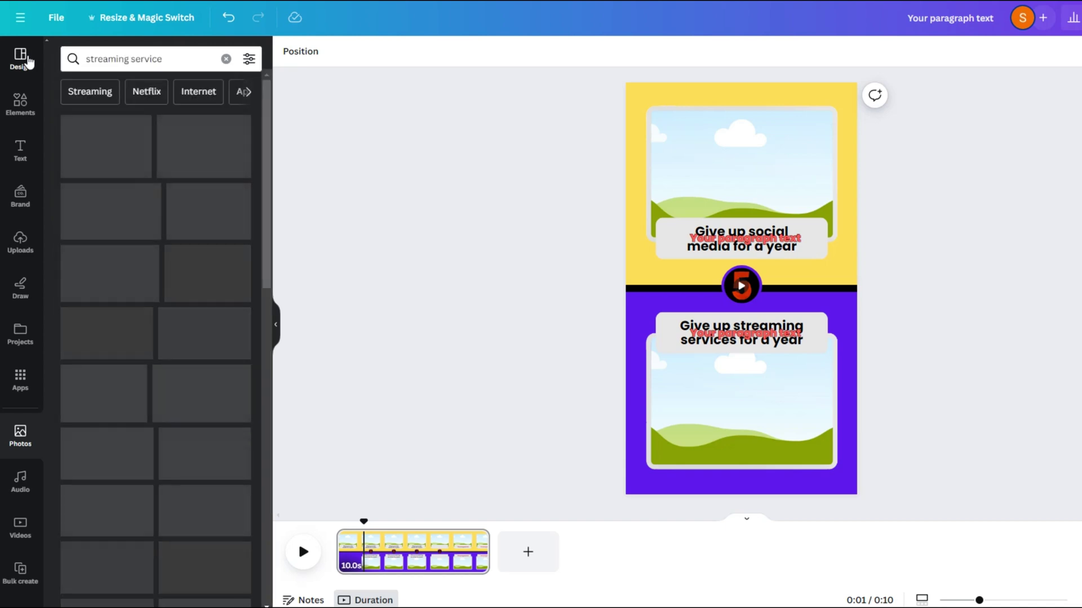
pyautogui.click(241, 125)
pyautogui.click(299, 464)
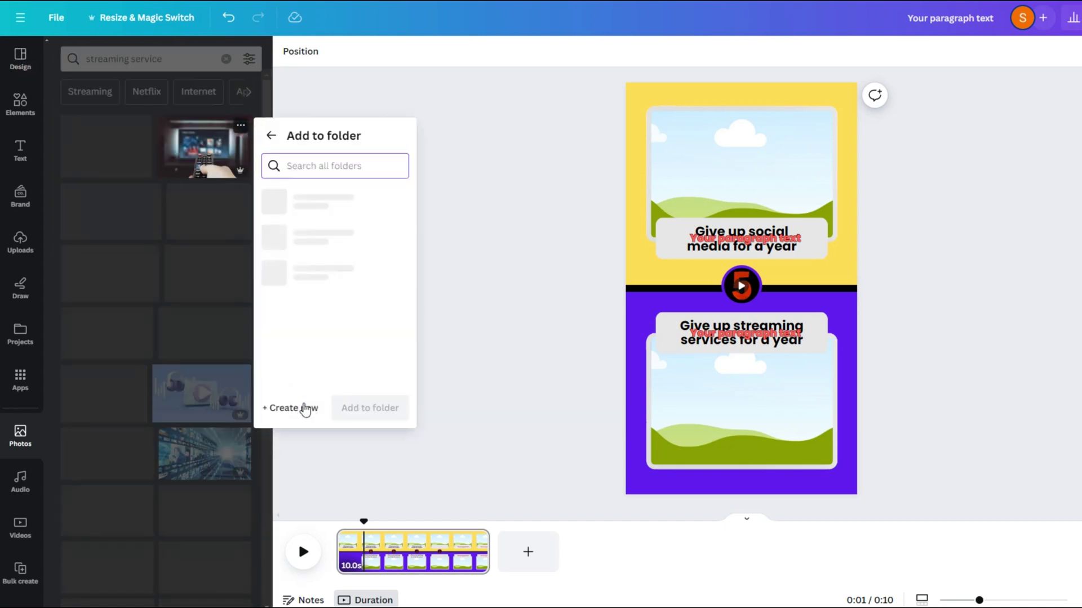
pyautogui.click(305, 409)
pyautogui.write('PartB')
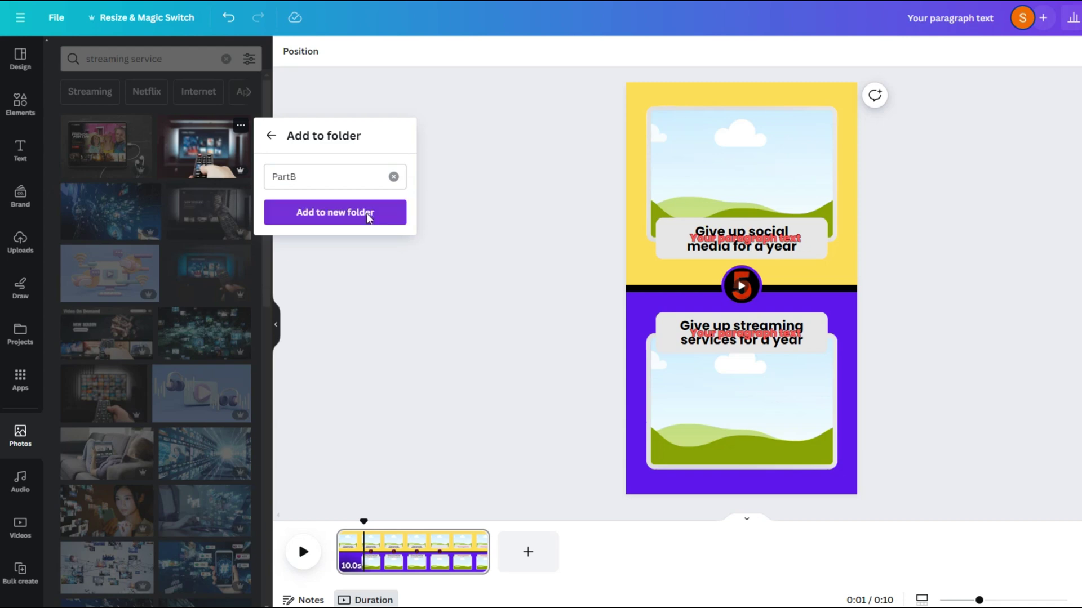
pyautogui.click(369, 218)
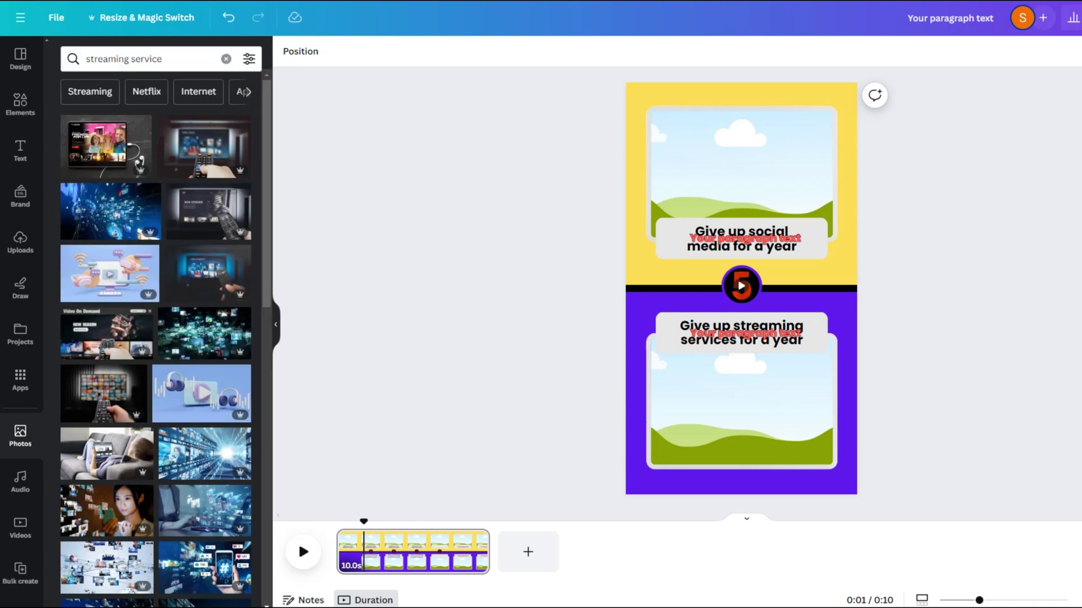
# Start manual data entry in Bulk create and copy the full question table with its four column headers from ChatGPT
pyautogui.click(19, 382)
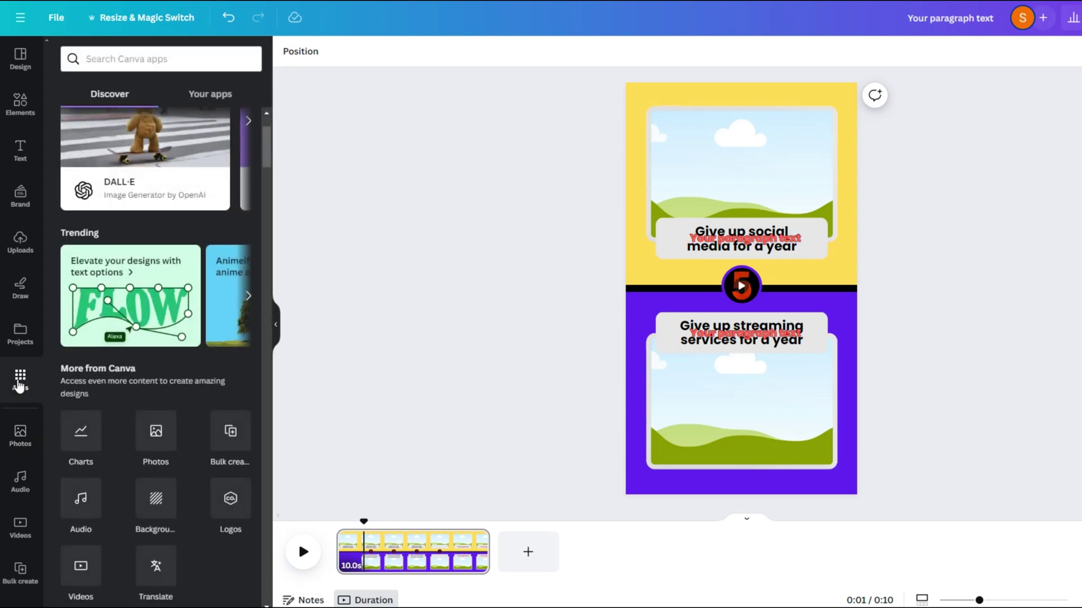
pyautogui.click(227, 431)
pyautogui.click(201, 296)
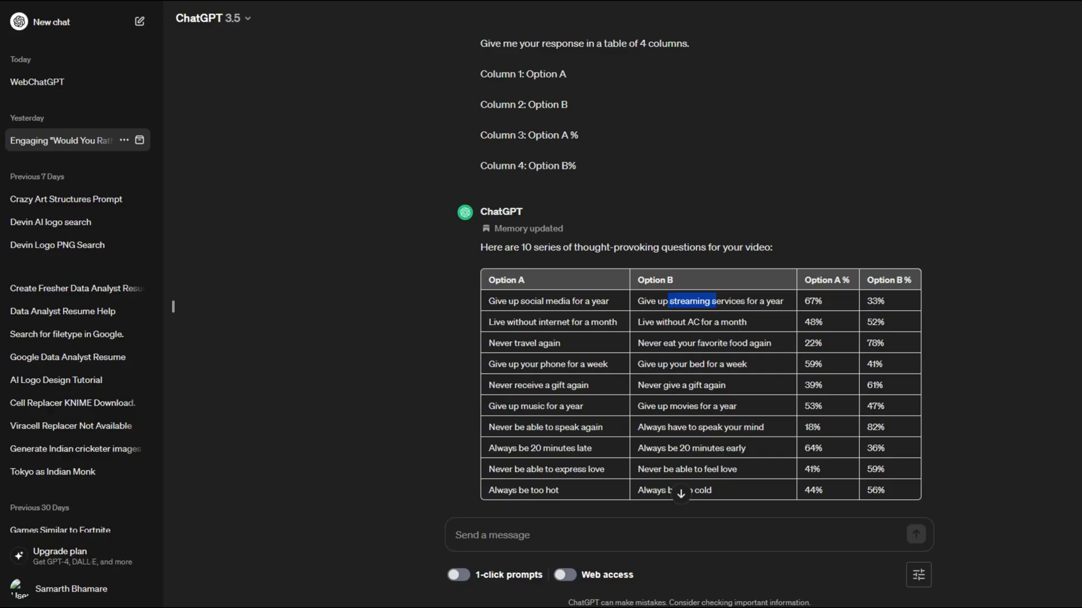
pyautogui.moveTo(491, 276); pyautogui.dragTo(867, 498)
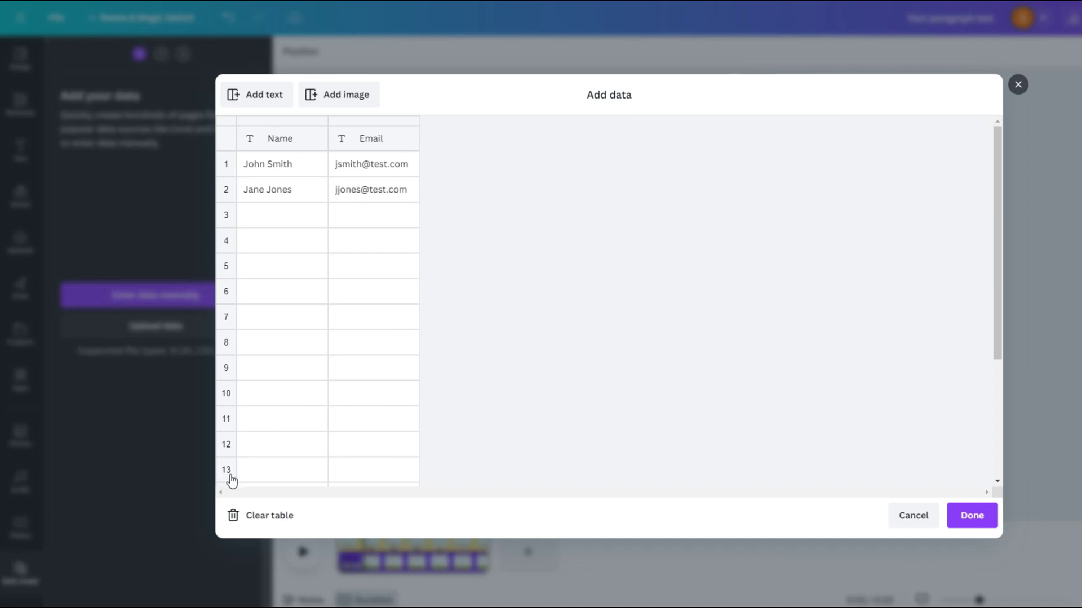
# Clear the sample data from the bulk data table and paste in the copied Option A, Option B, Option A % and Option B % columns
pyautogui.click(262, 516)
pyautogui.click(268, 138)
pyautogui.hotkey('ctrl', 'v')
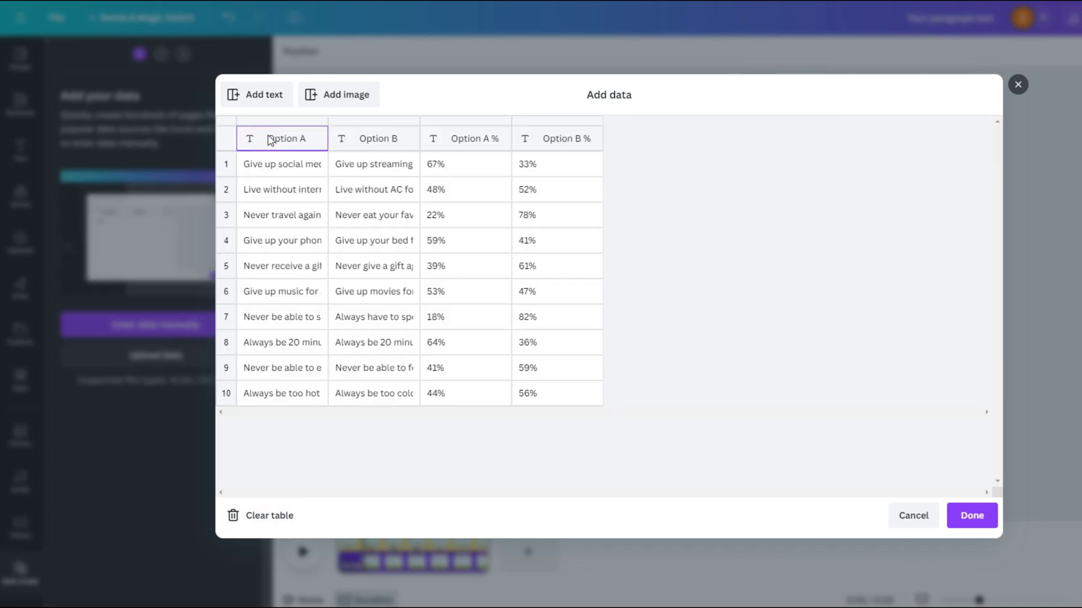
# Add two image columns to the data table and name them Image 1 and Image 2
pyautogui.click(336, 97)
pyautogui.click(337, 97)
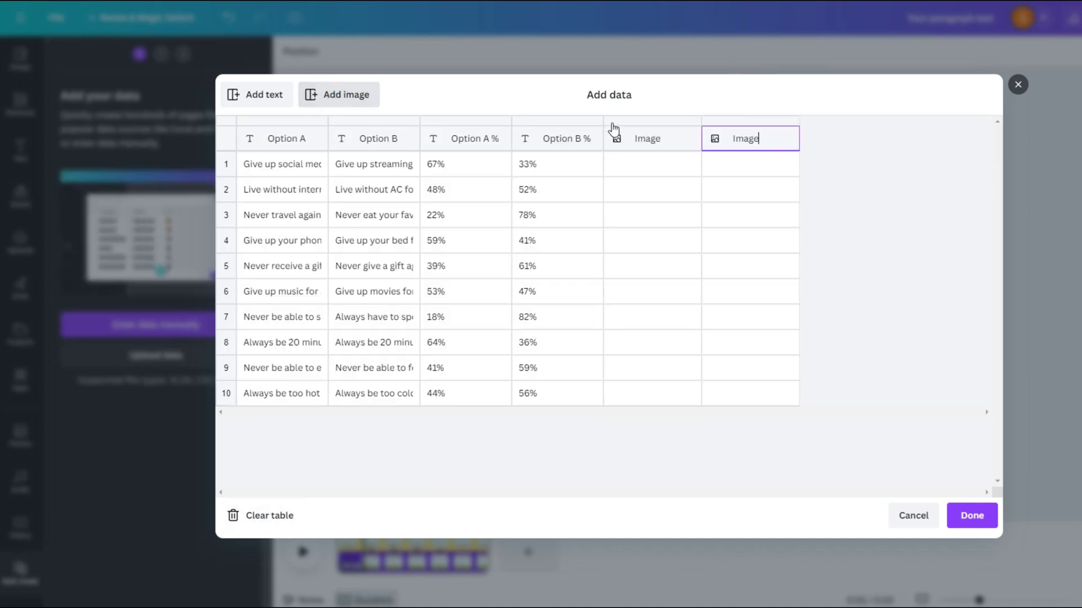
pyautogui.click(663, 140)
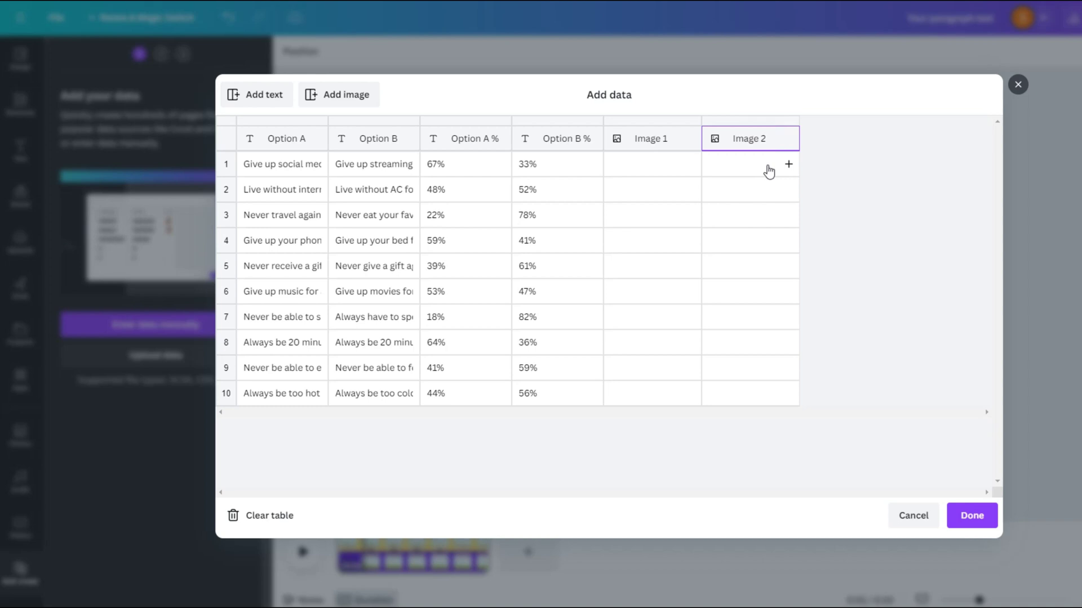
# Fill Image 1 rows 1 to 6 with the matching PartA pictures, from Social media icons to No Loud Music Sign
pyautogui.click(676, 165)
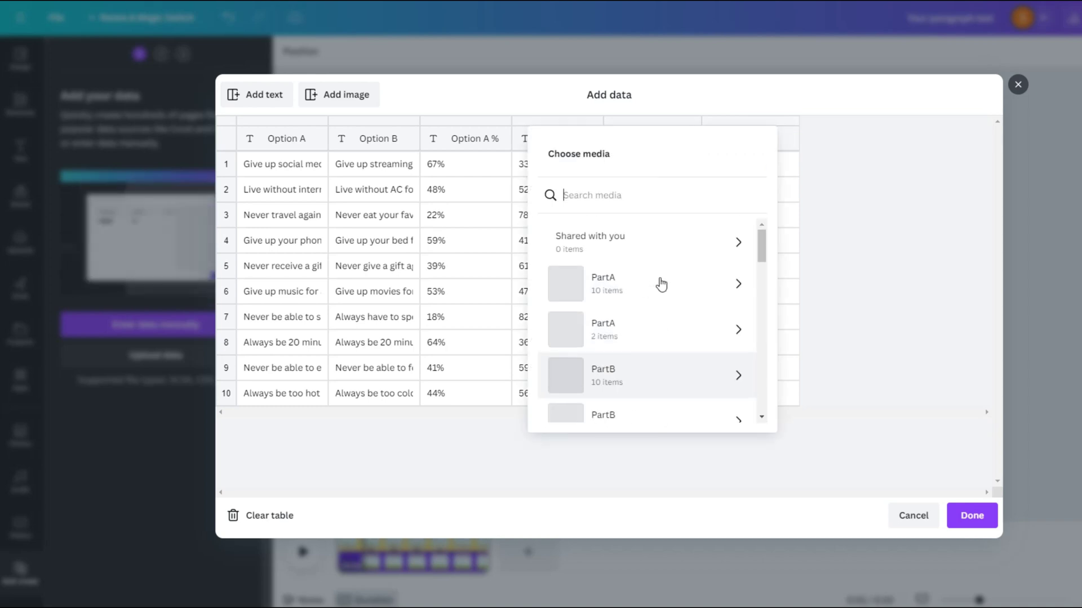
pyautogui.click(660, 283)
pyautogui.click(664, 269)
pyautogui.click(664, 190)
pyautogui.click(662, 265)
pyautogui.click(662, 216)
pyautogui.scroll(-5, 679, 287)
# Fill Image 1 rows 7 to 10 from PartA, with I hate bunnies in row 7 and Hot in row 10
pyautogui.click(638, 322)
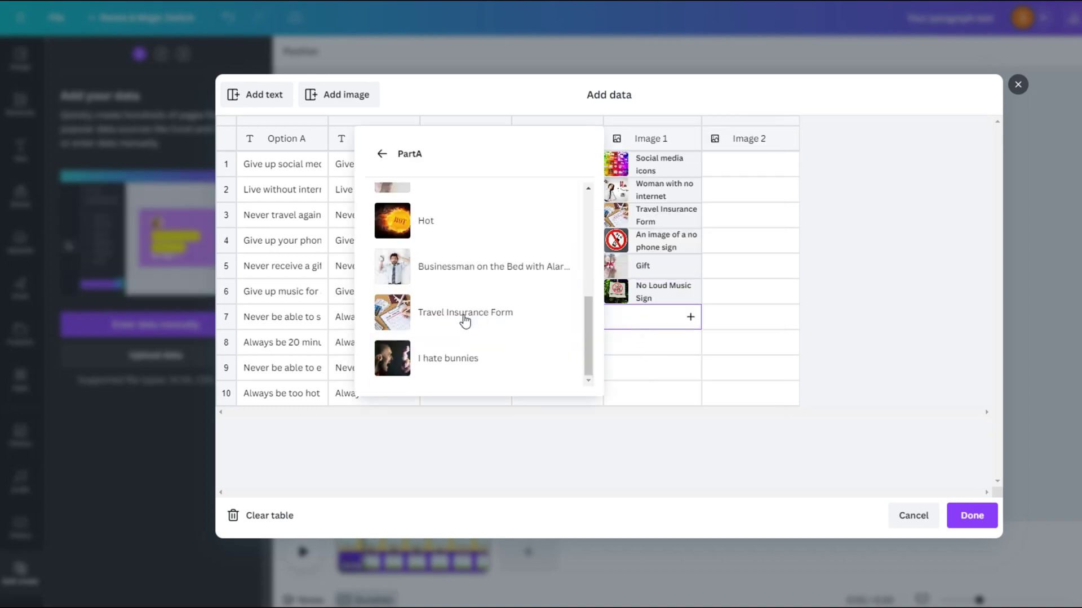
pyautogui.click(463, 357)
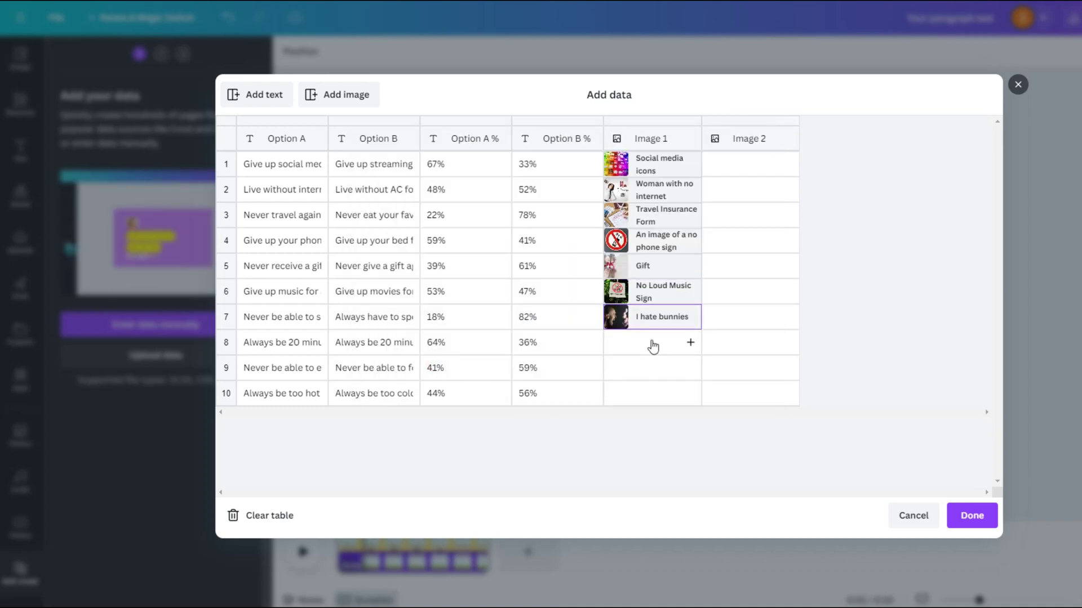
pyautogui.click(653, 344)
pyautogui.scroll(-5, 654, 338)
pyautogui.click(652, 271)
pyautogui.click(676, 365)
# Fill Image 2 rows 1 to 6 with PartB pictures, including AC unit installment, Various Asian Food in Bowl, Bed and Two People Exchanging Gifts
pyautogui.click(780, 242)
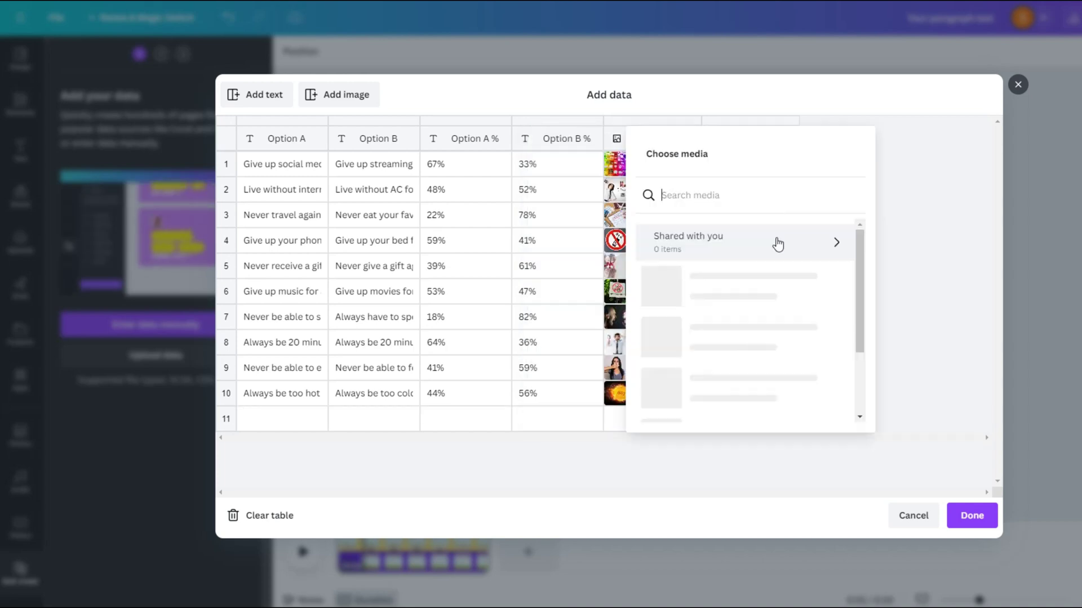
pyautogui.click(782, 320)
pyautogui.click(739, 266)
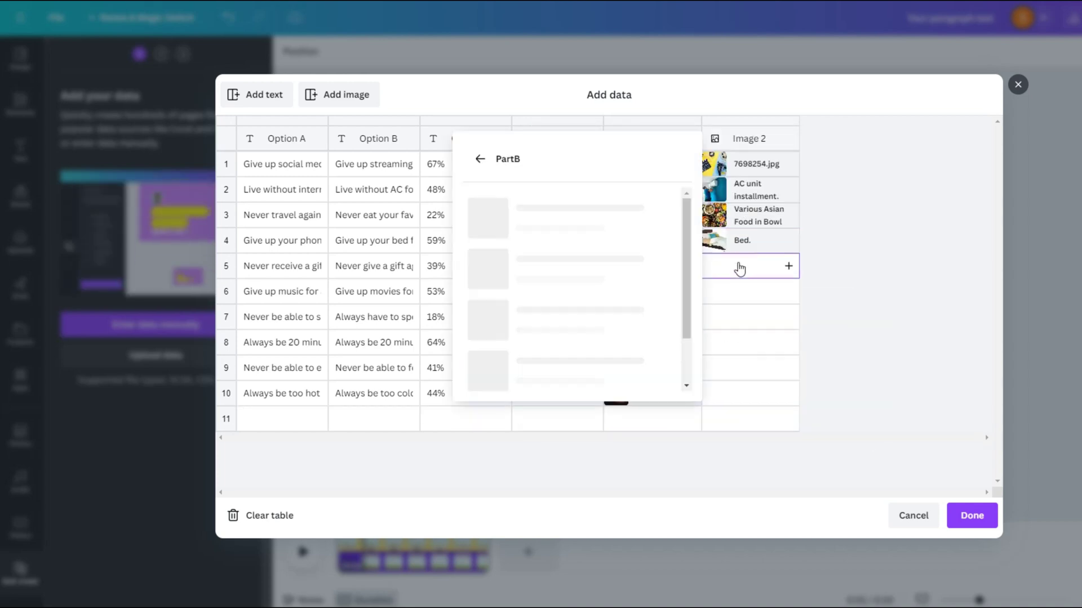
pyautogui.click(571, 319)
pyautogui.click(739, 293)
pyautogui.click(601, 239)
# Fill Image 2 rows 7 to 10 from PartB, including Speaking, Fist - Hate and Woman in Winter, and finish the data entry
pyautogui.click(728, 322)
pyautogui.scroll(-5, 582, 338)
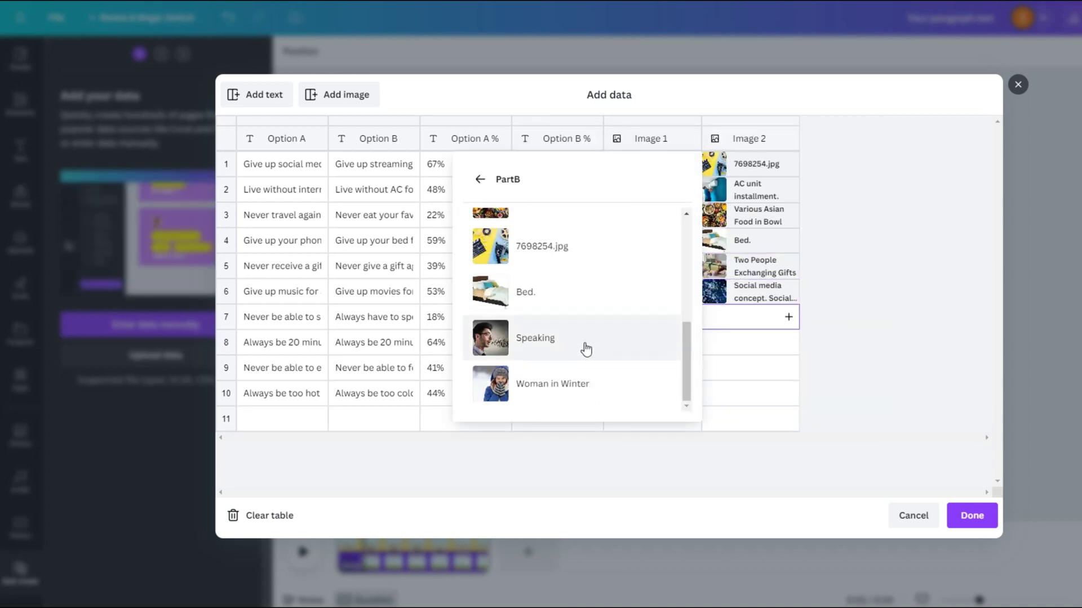
pyautogui.click(581, 345)
pyautogui.click(745, 340)
pyautogui.scroll(-5, 729, 372)
pyautogui.click(729, 368)
pyautogui.click(759, 396)
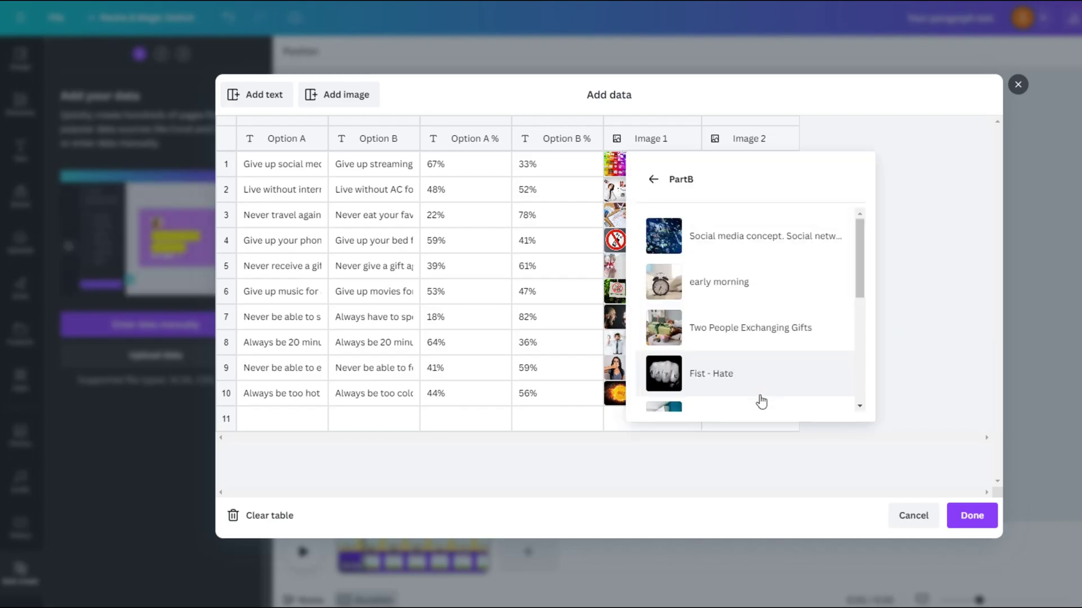
pyautogui.click(759, 396)
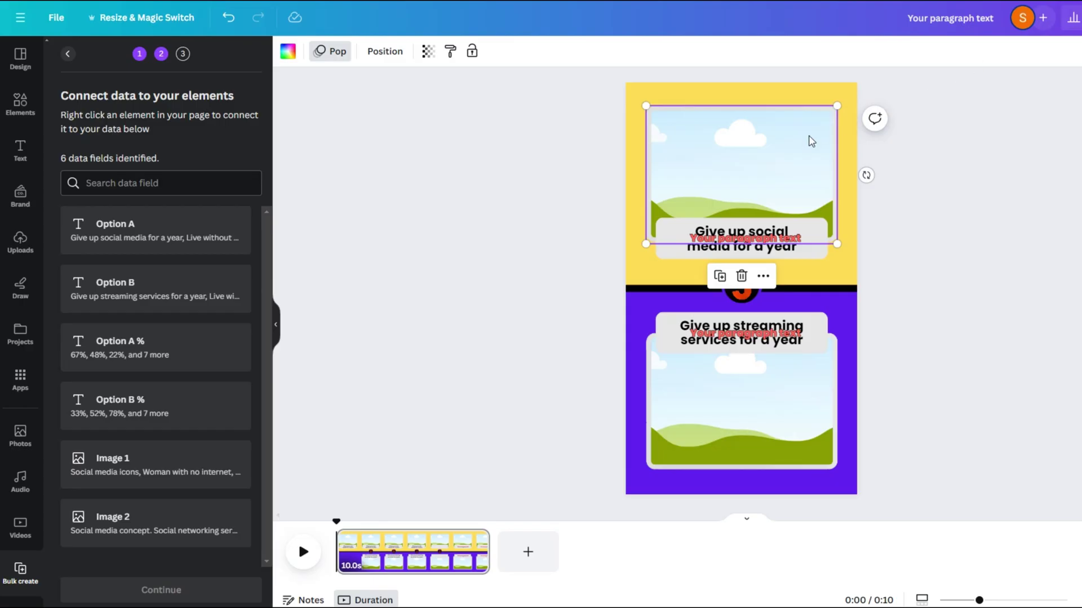
# Connect the upper picture frame to the Image 1 data field and the lower picture frame to Image 2
pyautogui.rightClick(811, 141)
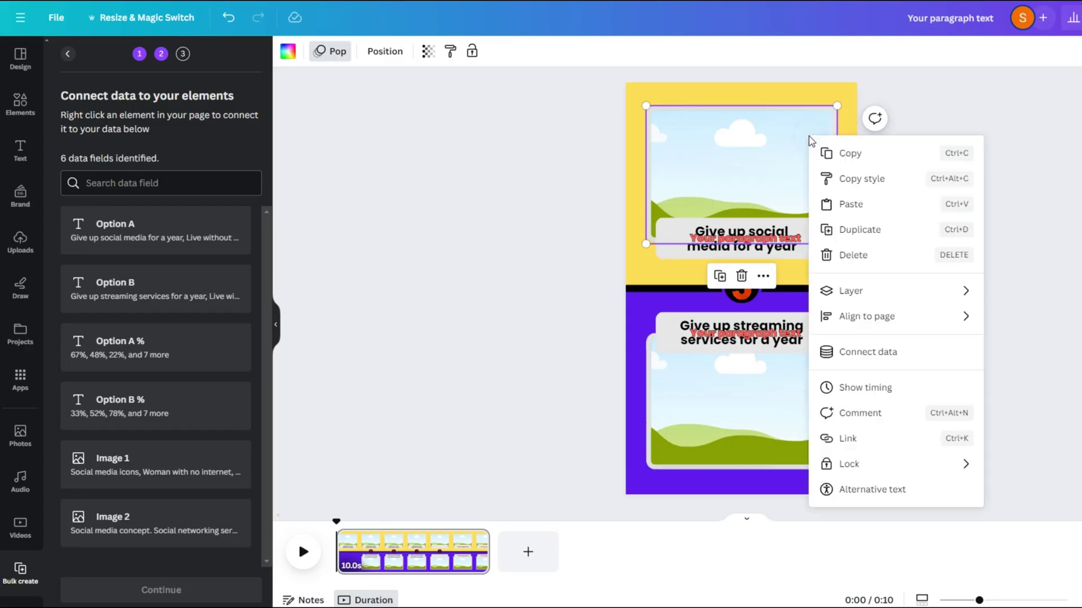
pyautogui.click(847, 353)
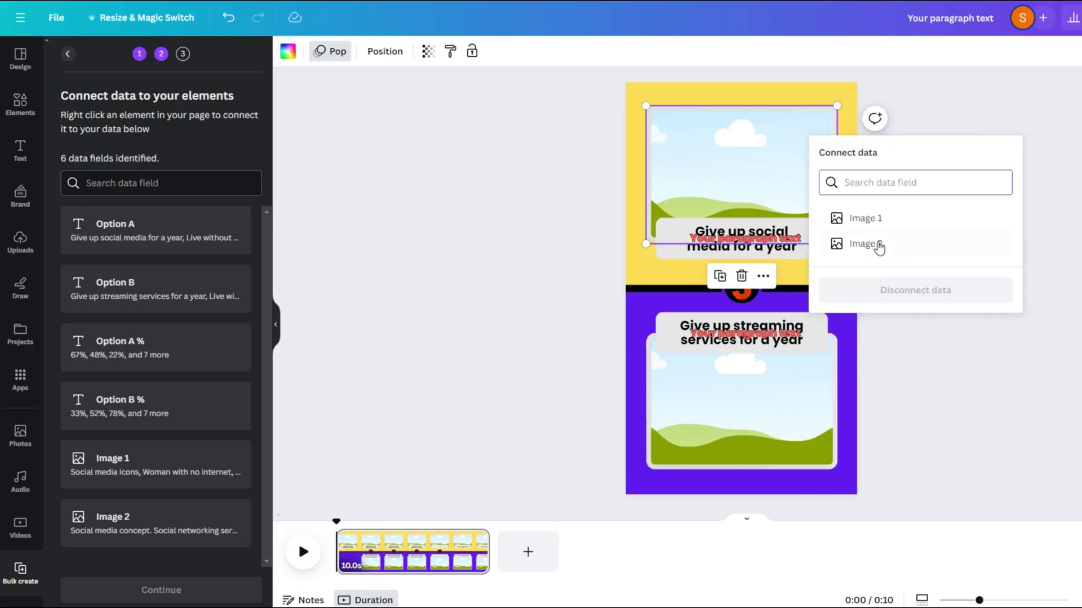
pyautogui.click(866, 218)
pyautogui.rightClick(802, 417)
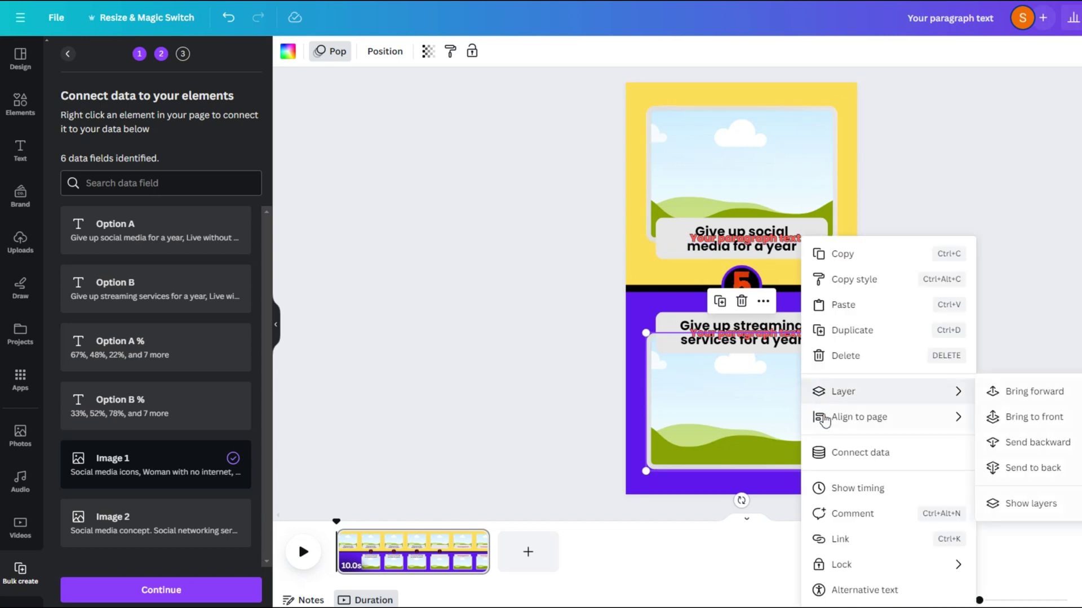
pyautogui.click(811, 452)
pyautogui.click(870, 511)
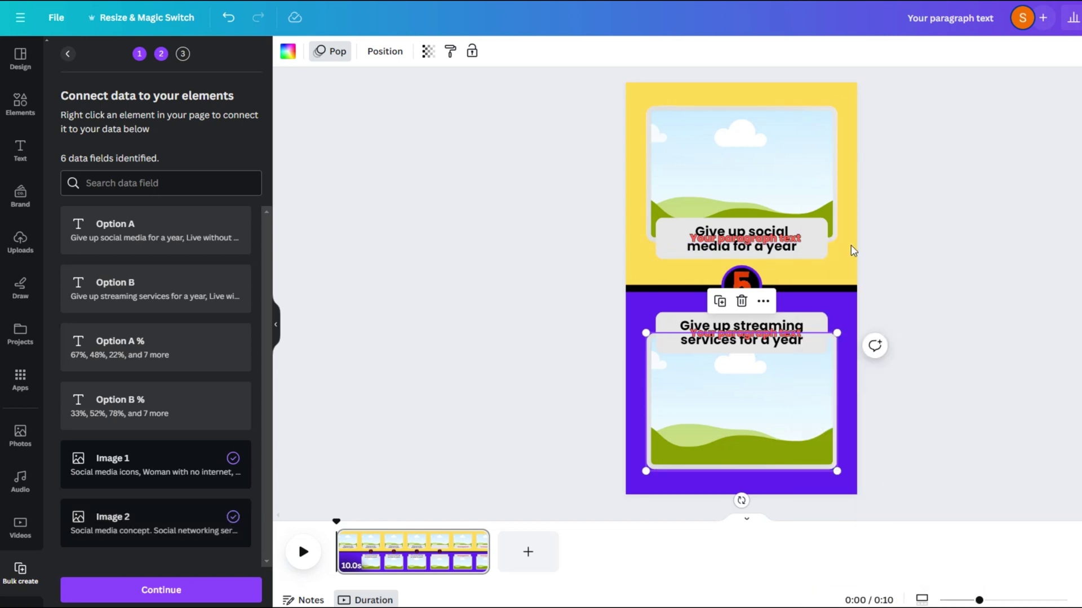
# Connect the black social media text to the Option A field and the black streaming services text to Option B
pyautogui.click(784, 228)
pyautogui.rightClick(781, 225)
pyautogui.click(842, 417)
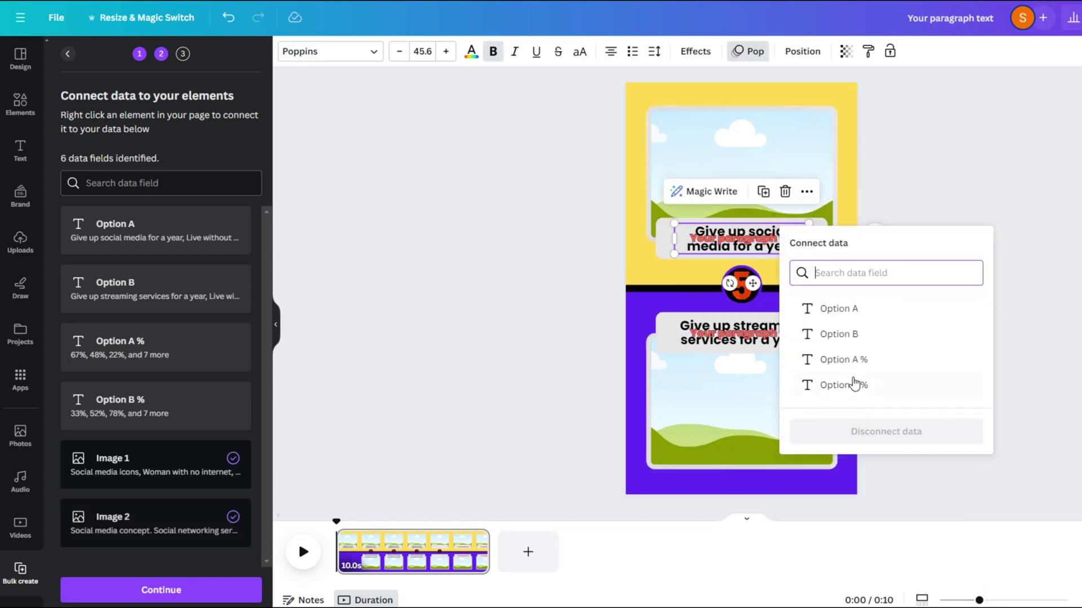
pyautogui.click(833, 309)
pyautogui.click(794, 327)
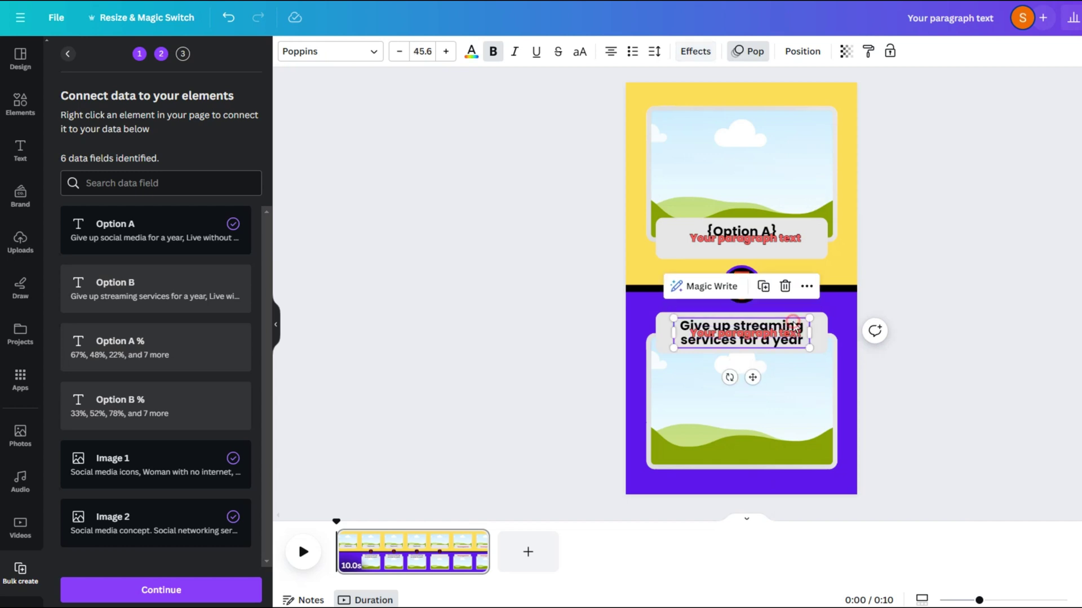
pyautogui.rightClick(794, 326)
pyautogui.click(842, 415)
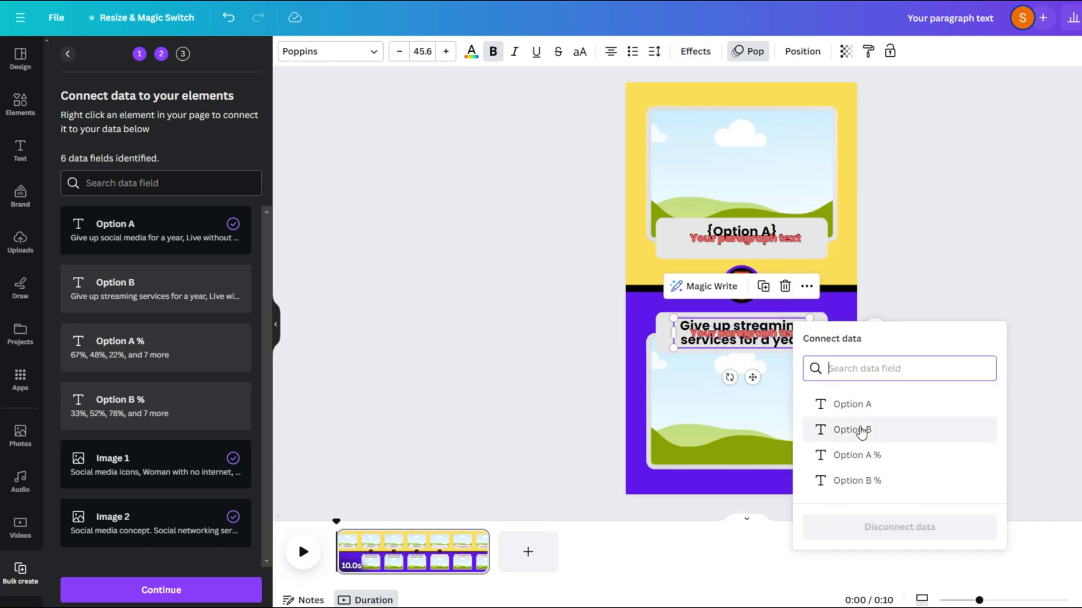
pyautogui.click(861, 431)
# Connect the upper red placeholder text to Option A % and the lower one to Option B %, and continue to applying the data
pyautogui.click(780, 240)
pyautogui.rightClick(780, 240)
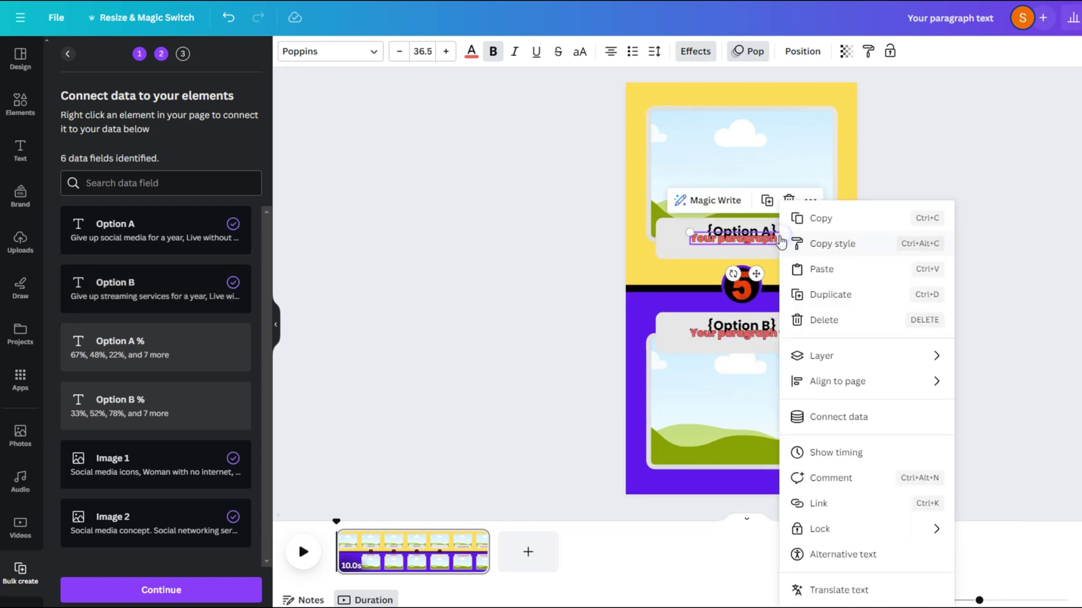
pyautogui.click(790, 415)
pyautogui.click(845, 370)
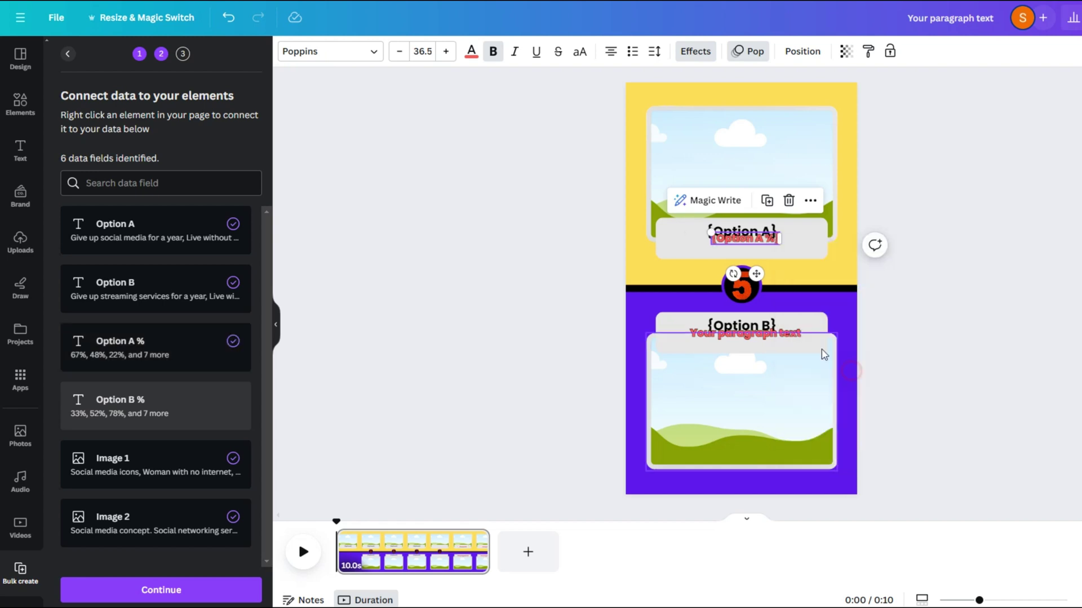
pyautogui.rightClick(791, 332)
pyautogui.click(847, 417)
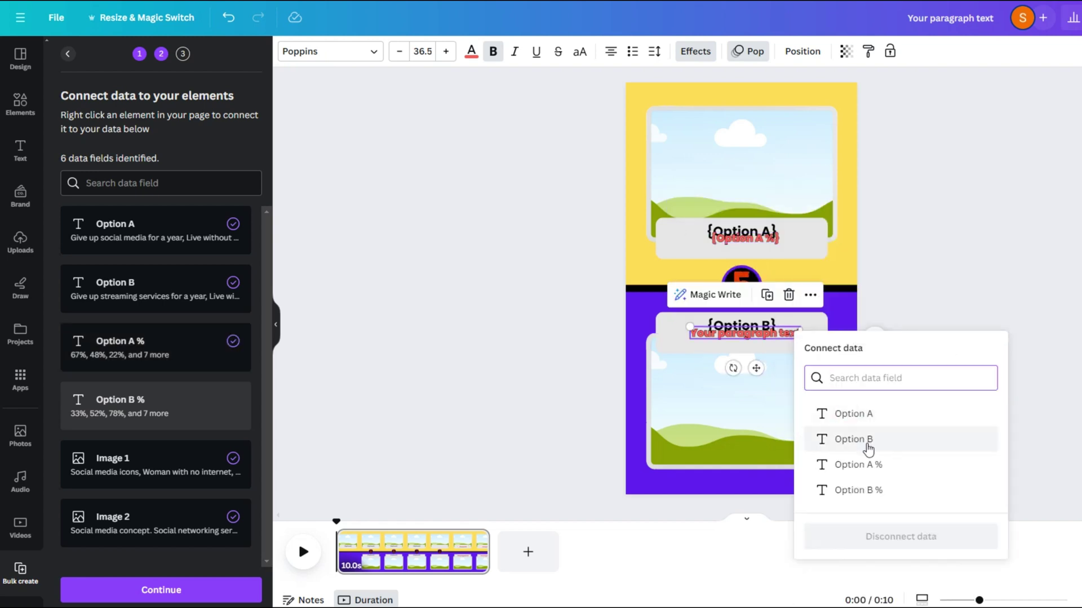
pyautogui.click(803, 490)
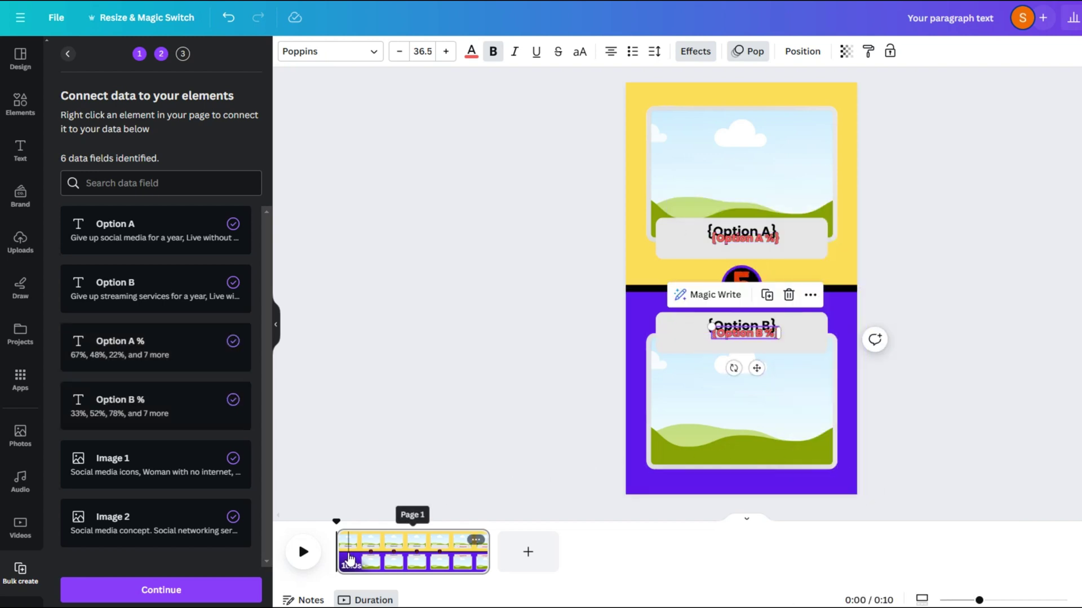
pyautogui.click(216, 596)
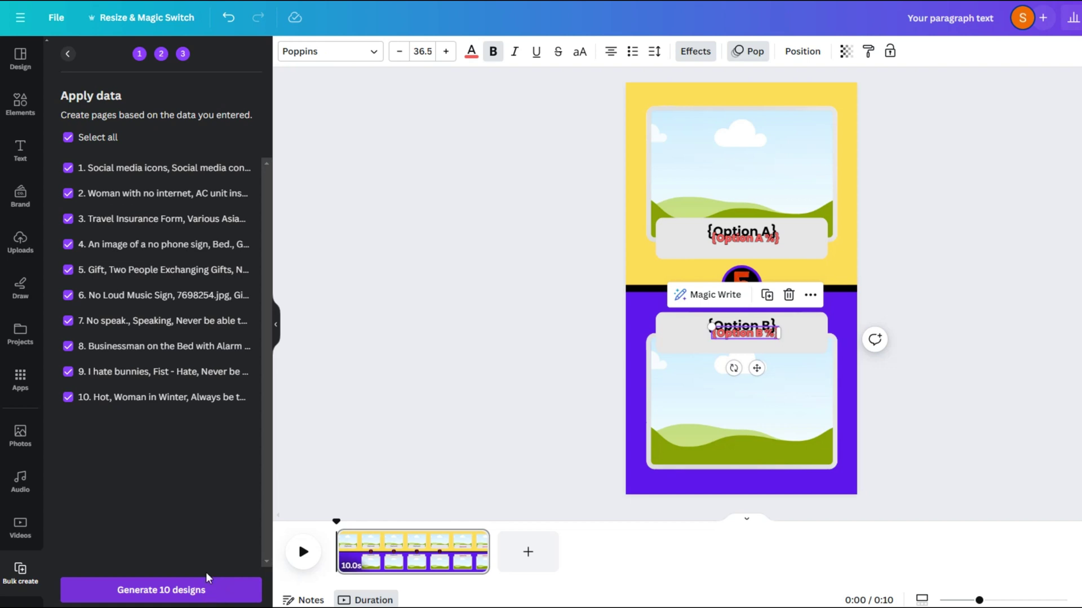